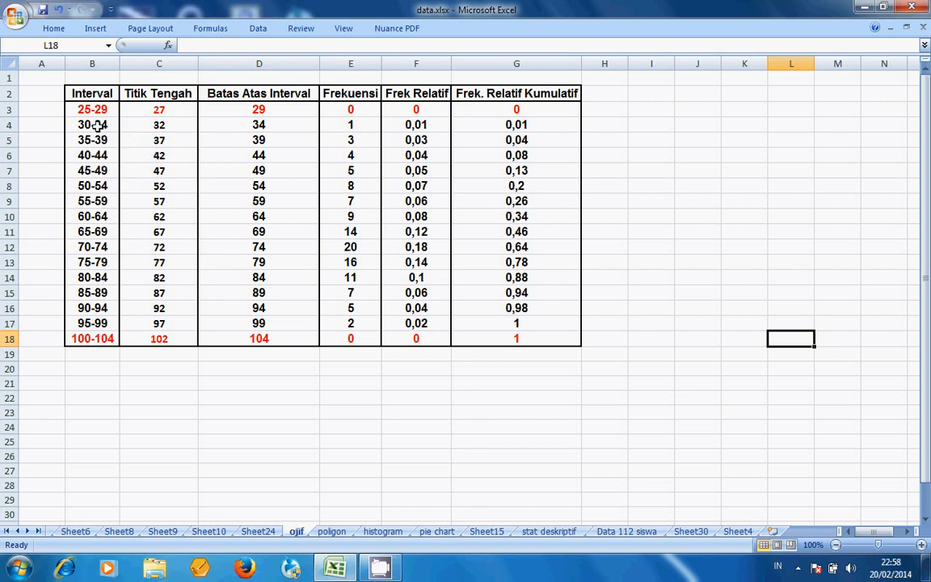
# - Insert a 3-D clustered column chart of the frequencies in E4:E17 against the intervals in B4:B17
pyautogui.moveTo(95, 124); pyautogui.dragTo(85, 324)
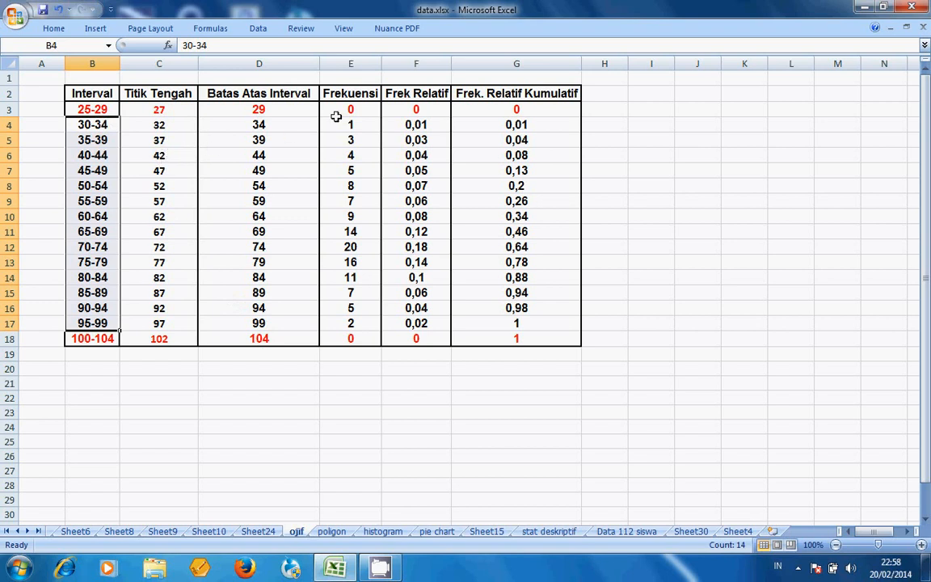
pyautogui.moveTo(363, 123); pyautogui.dragTo(357, 325)
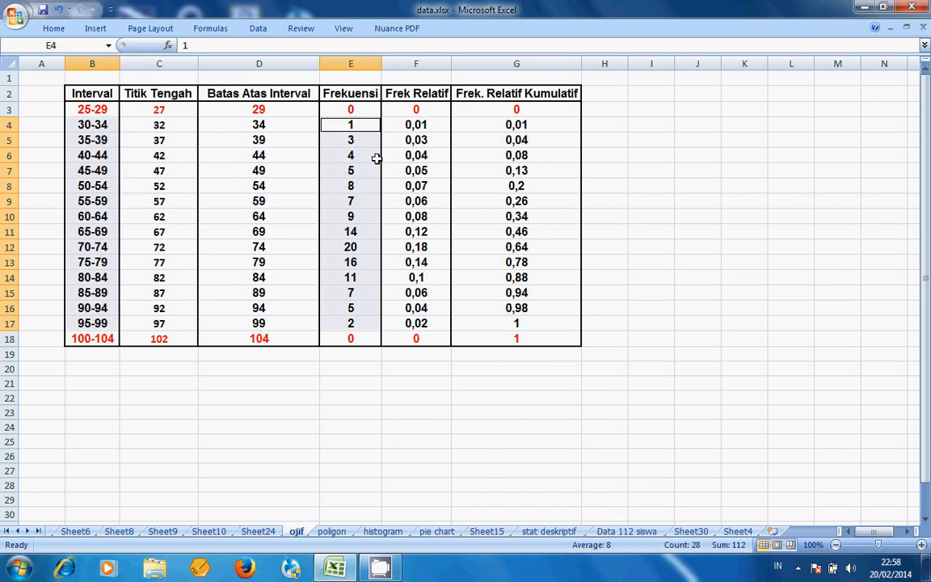
pyautogui.click(96, 29)
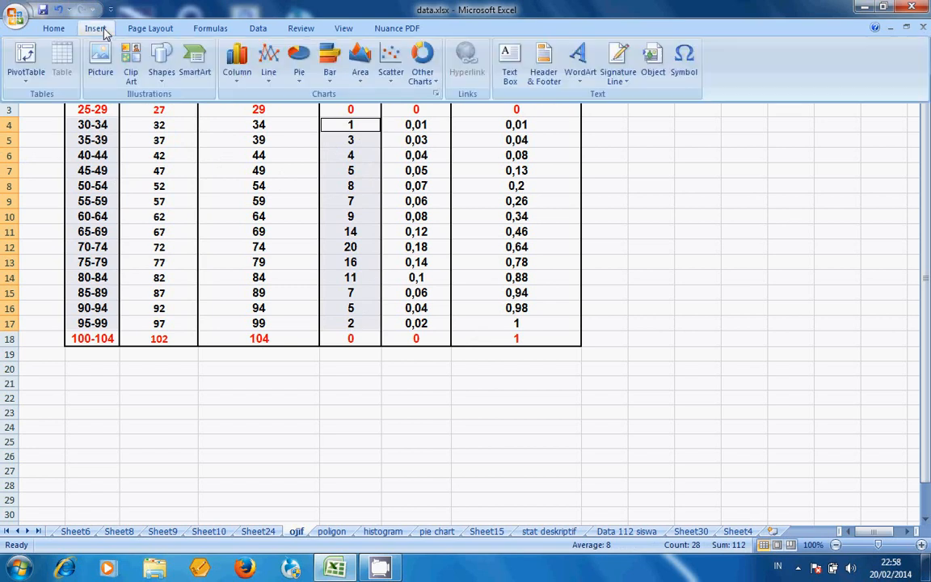
pyautogui.click(239, 82)
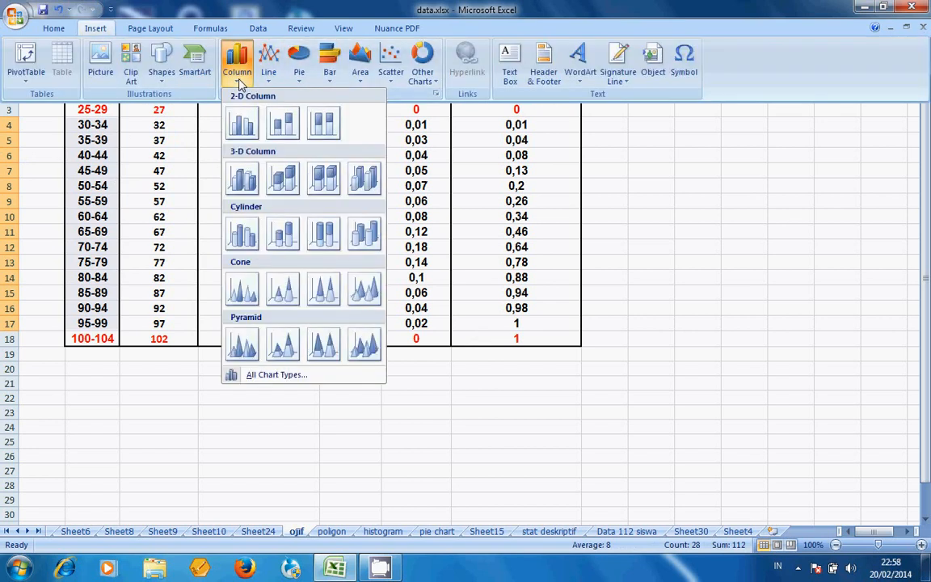
pyautogui.click(251, 185)
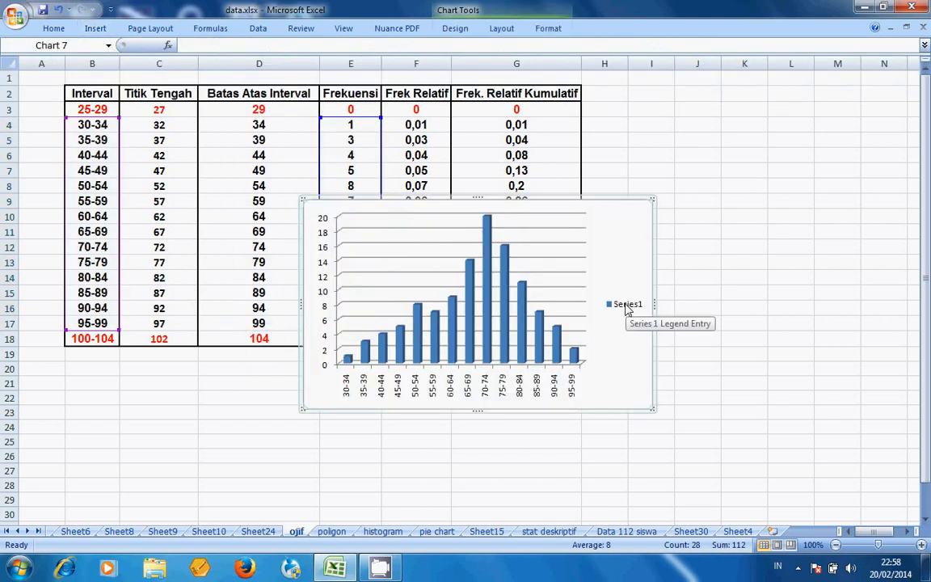
# - Give the column chart's data series a solid yellow fill
pyautogui.click(560, 356)
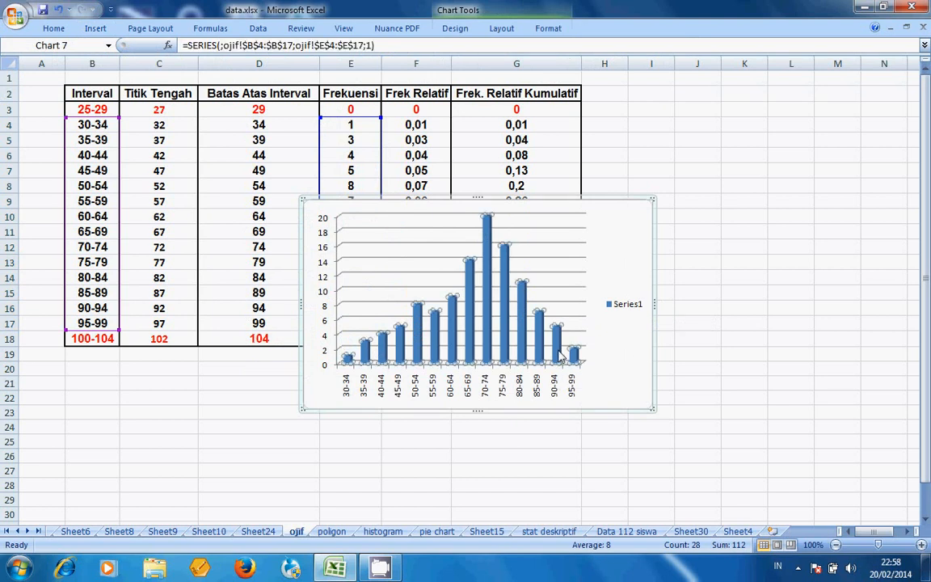
pyautogui.rightClick(560, 357)
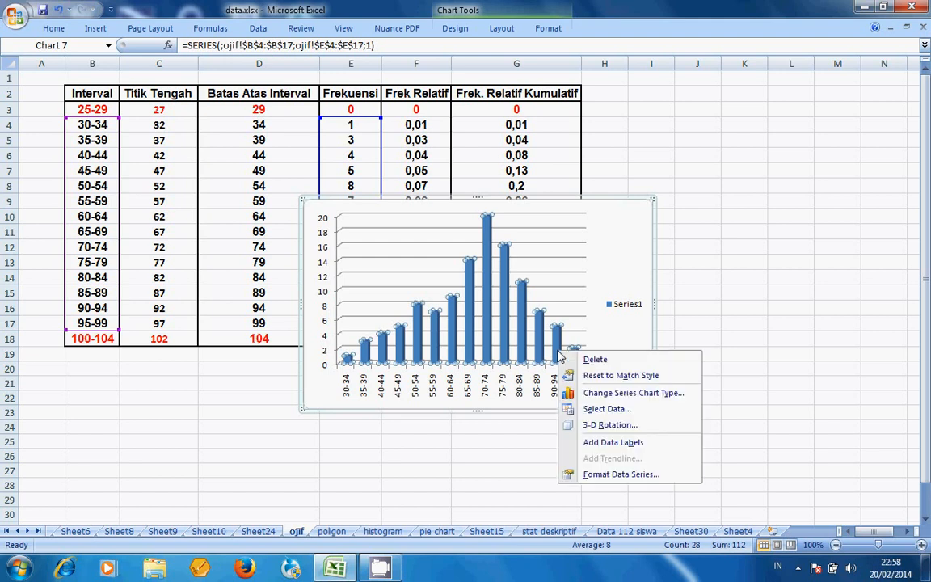
pyautogui.click(606, 477)
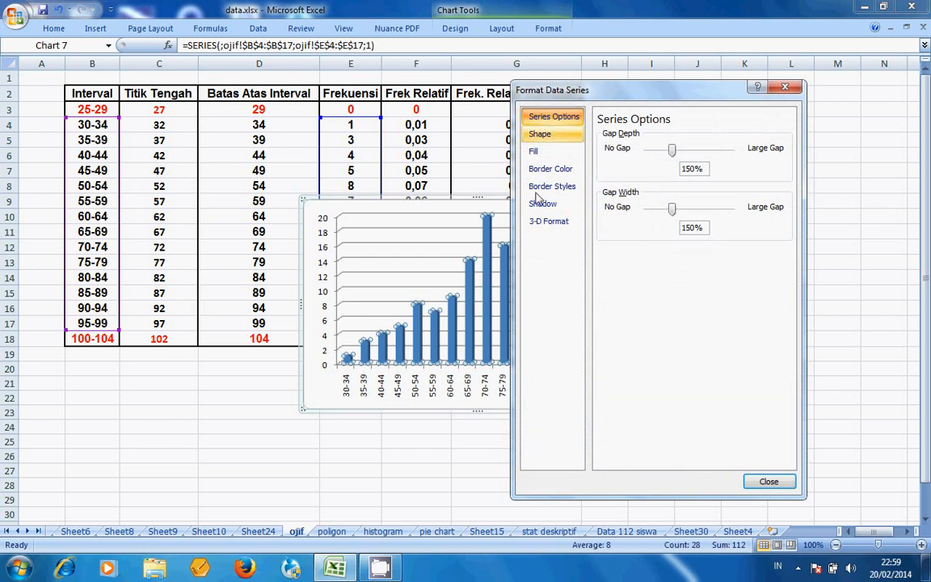
pyautogui.click(543, 156)
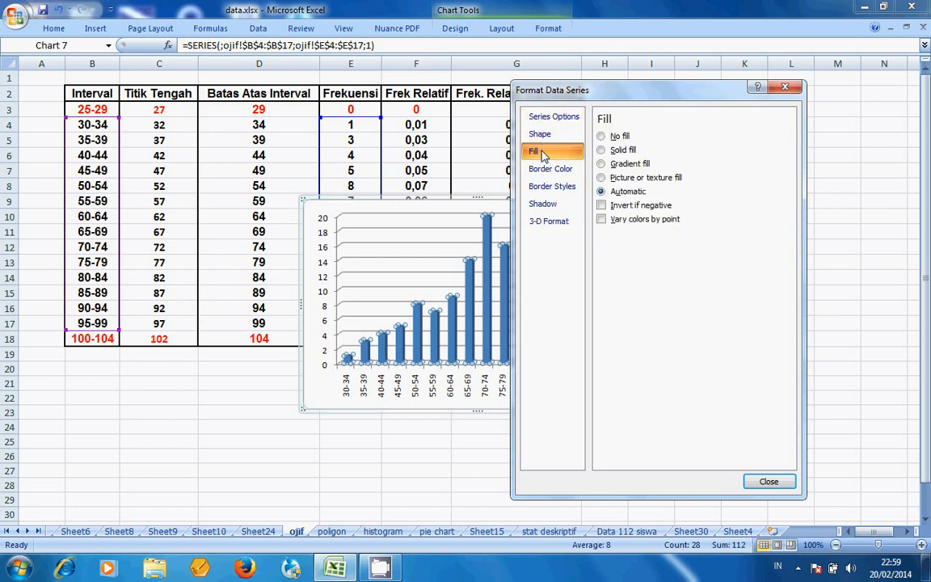
pyautogui.click(601, 151)
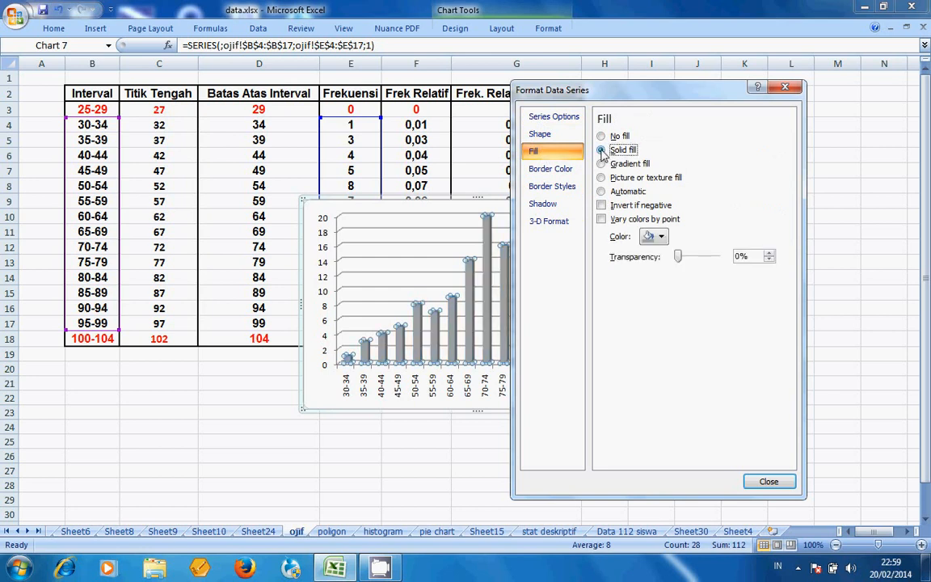
pyautogui.click(661, 237)
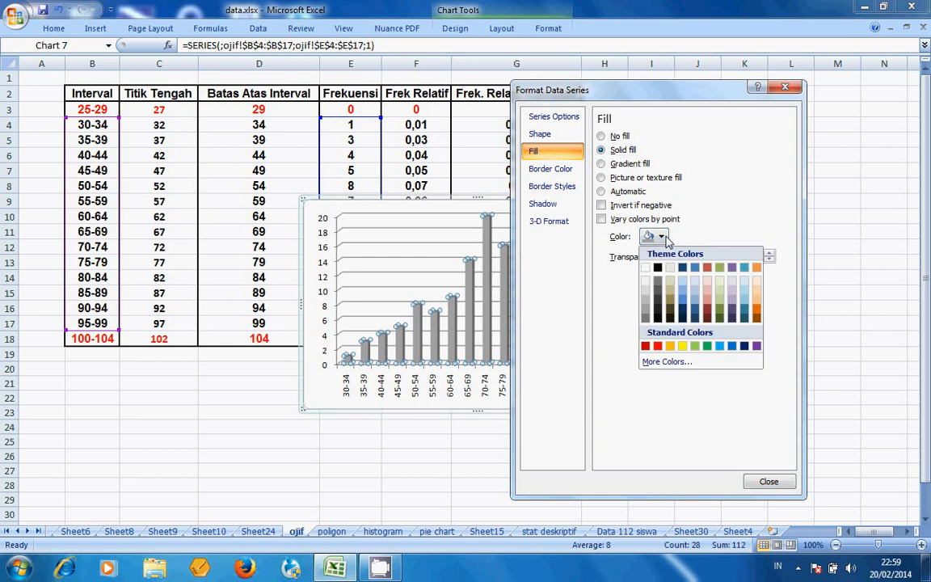
pyautogui.click(682, 346)
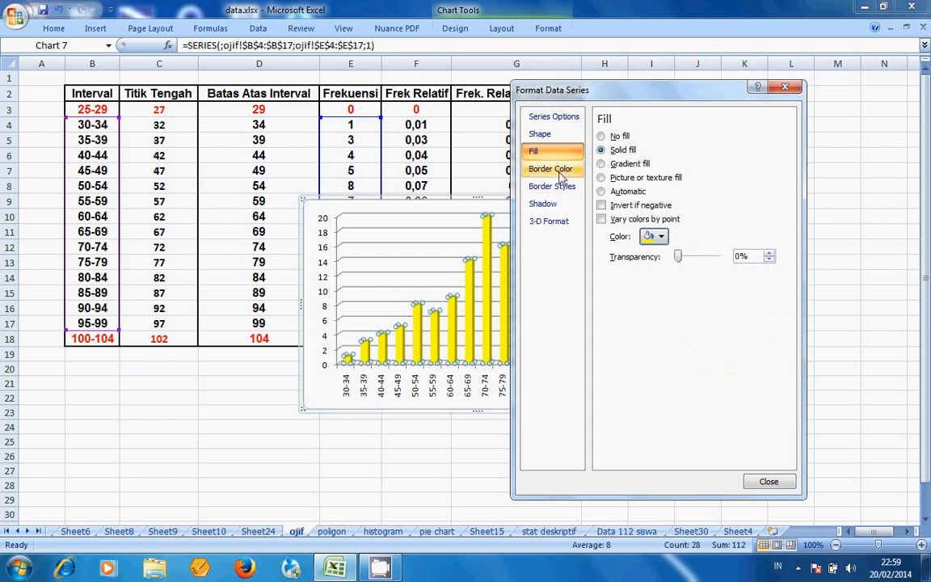
# - Give the columns a solid border line in Black, Text 1
pyautogui.click(562, 177)
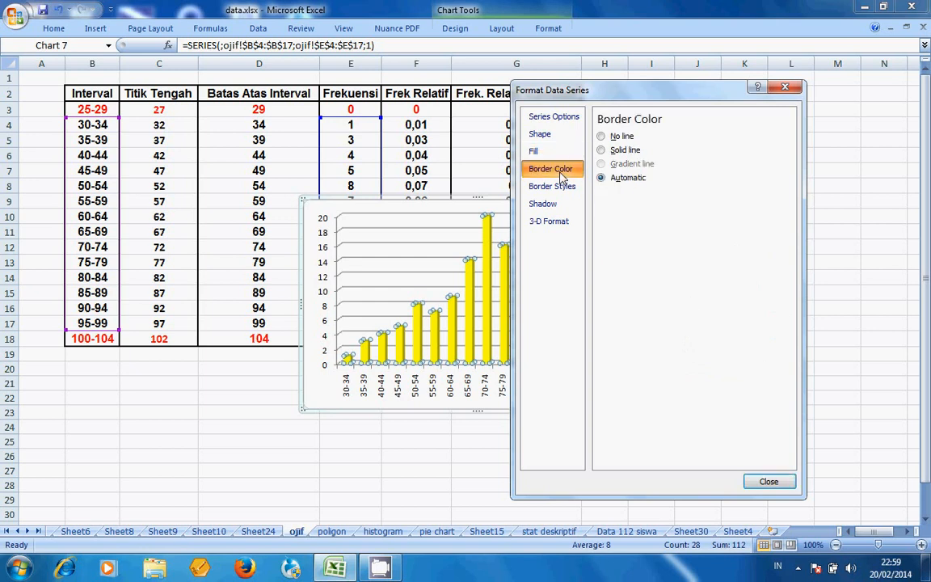
pyautogui.click(602, 151)
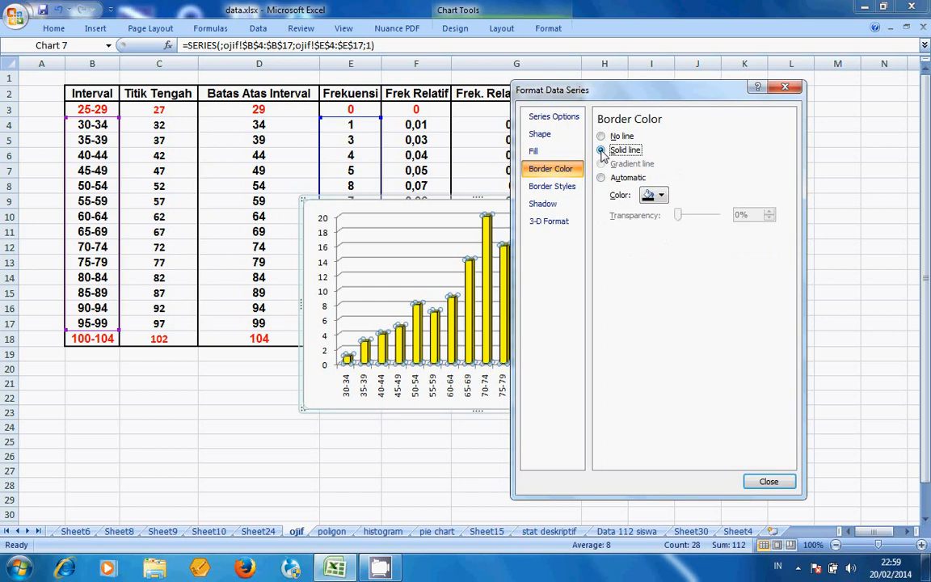
pyautogui.click(661, 196)
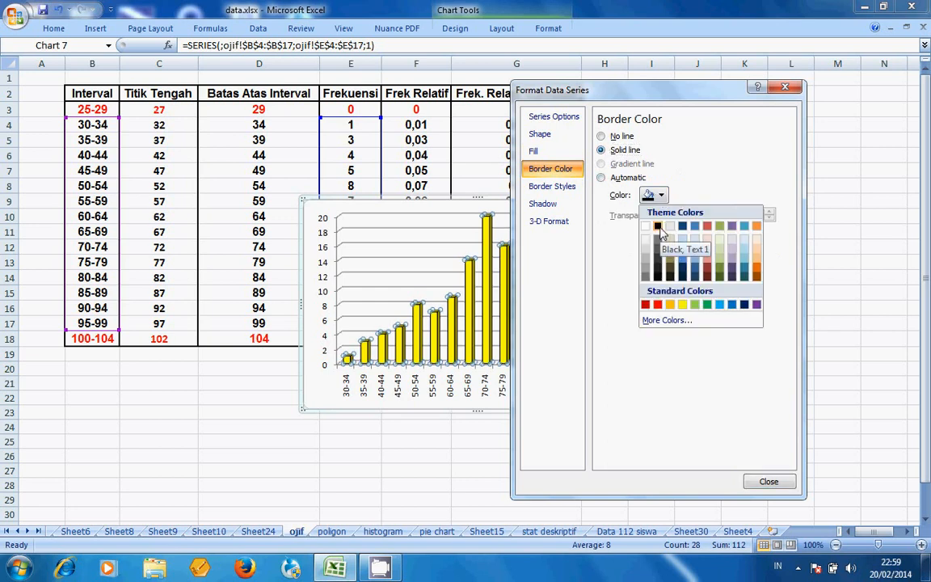
pyautogui.click(660, 232)
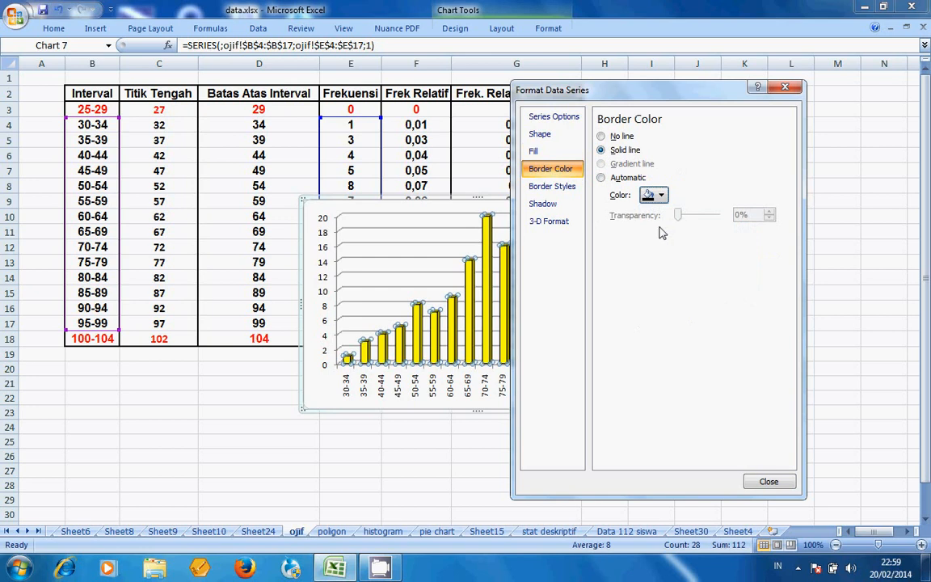
# - Set the column series' gap depth and gap width to 0% and close the series formatting
pyautogui.click(544, 136)
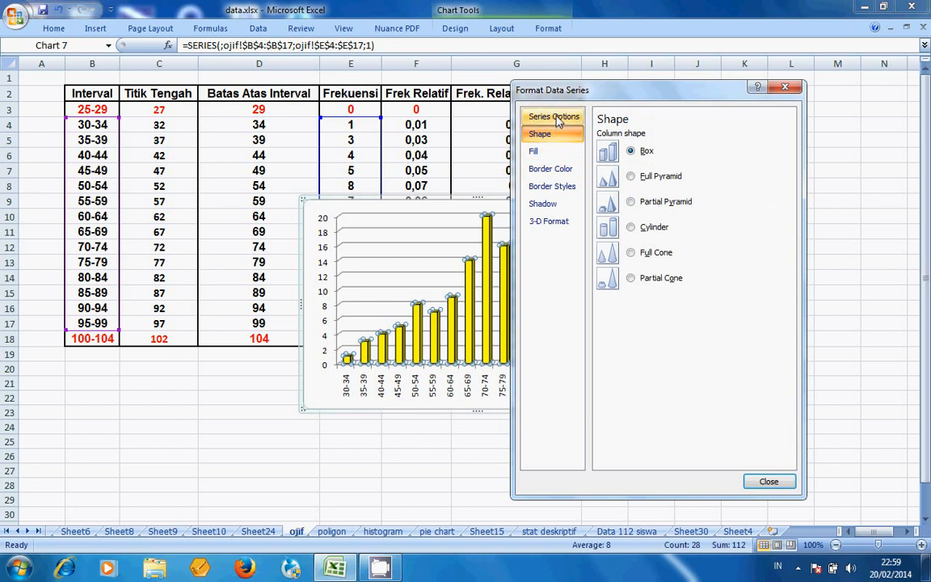
pyautogui.click(556, 119)
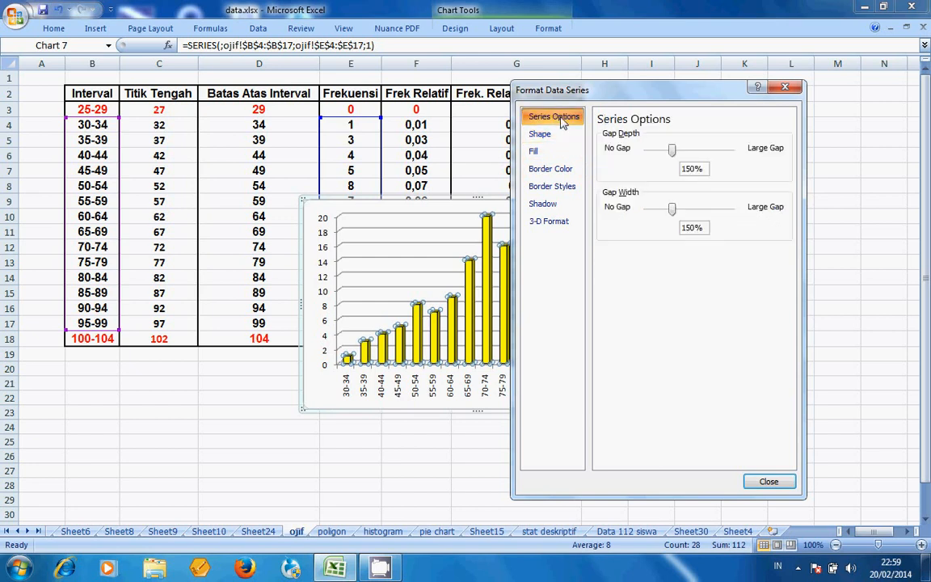
pyautogui.moveTo(674, 153); pyautogui.dragTo(650, 155)
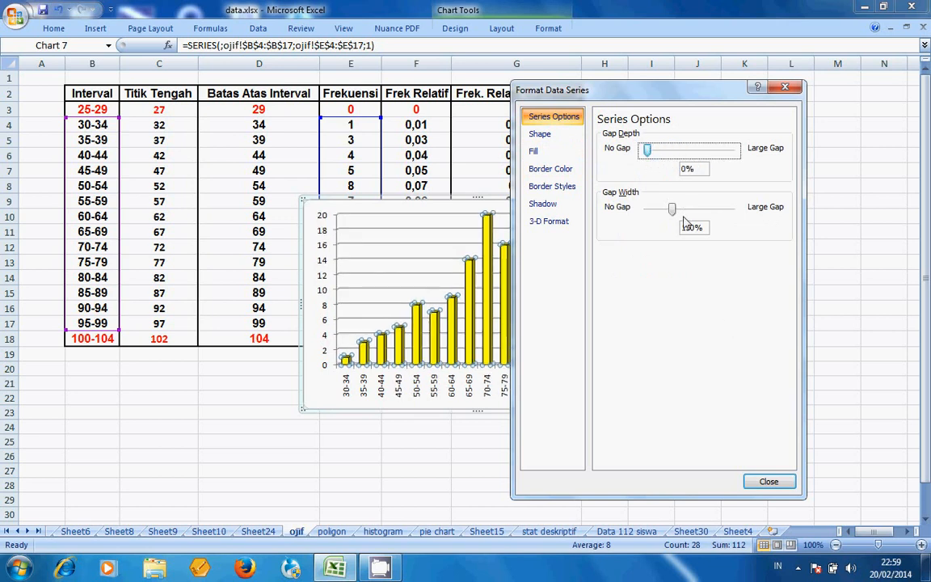
pyautogui.moveTo(671, 210); pyautogui.dragTo(646, 215)
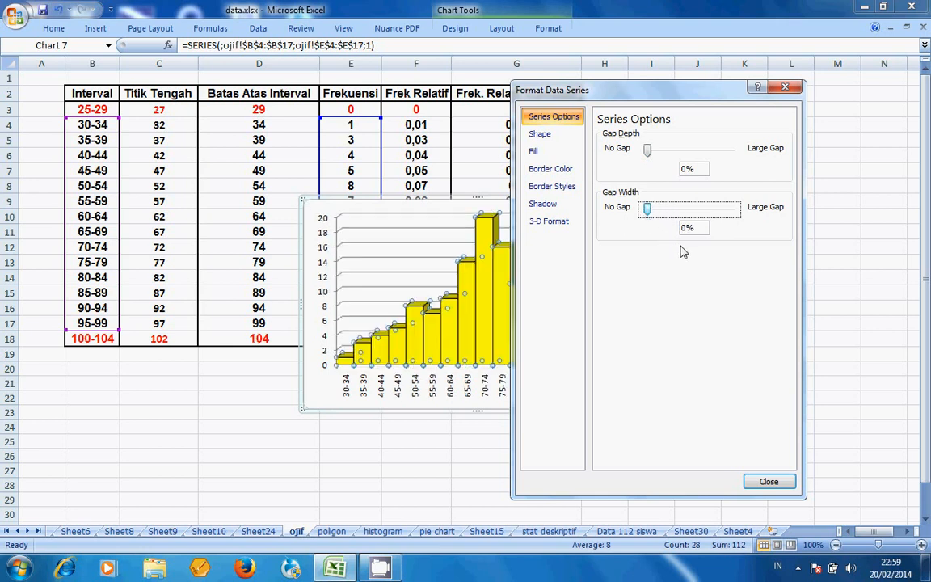
pyautogui.click(769, 481)
# - Delete the histogram's legend and move the chart to the lower right of the table, starting around row 18
pyautogui.click(628, 311)
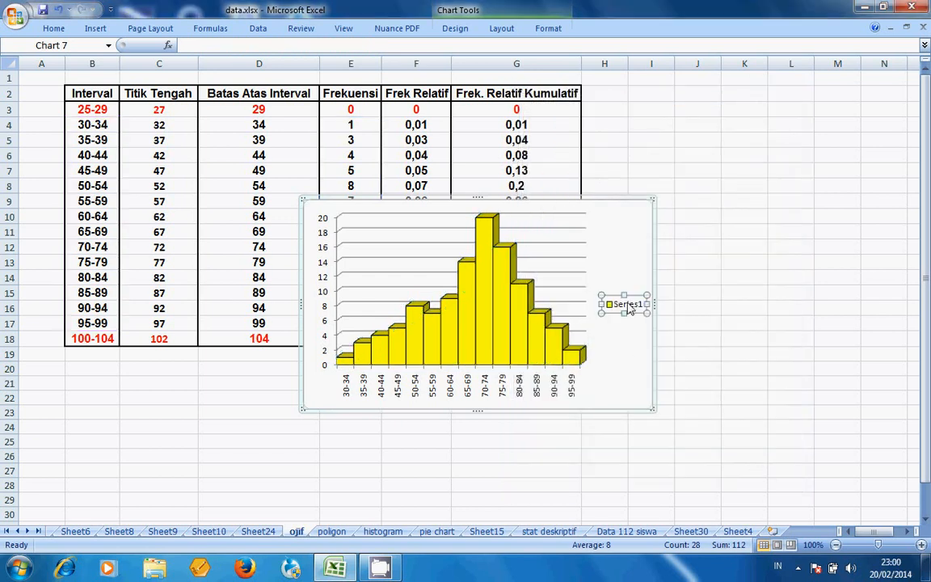
pyautogui.press('Delete')
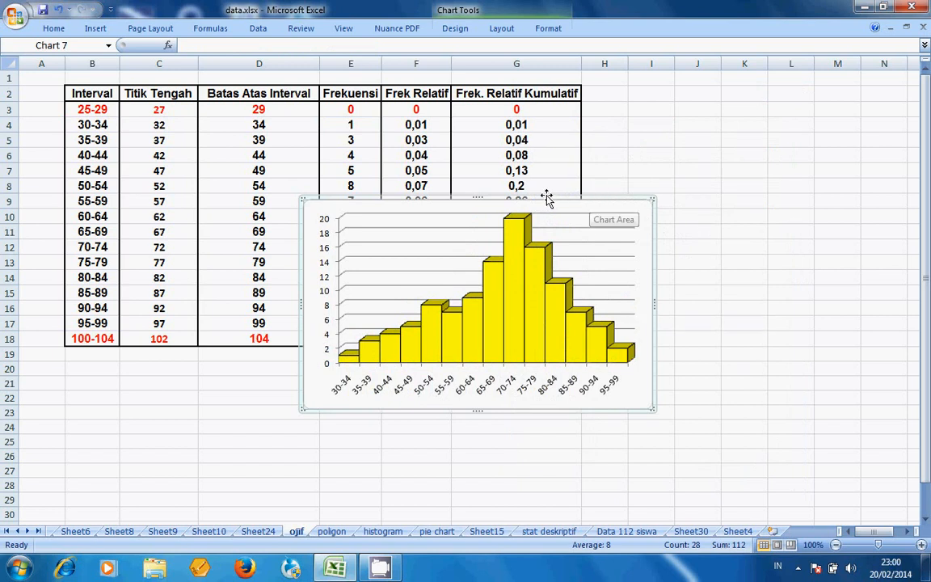
pyautogui.moveTo(547, 197); pyautogui.dragTo(823, 337)
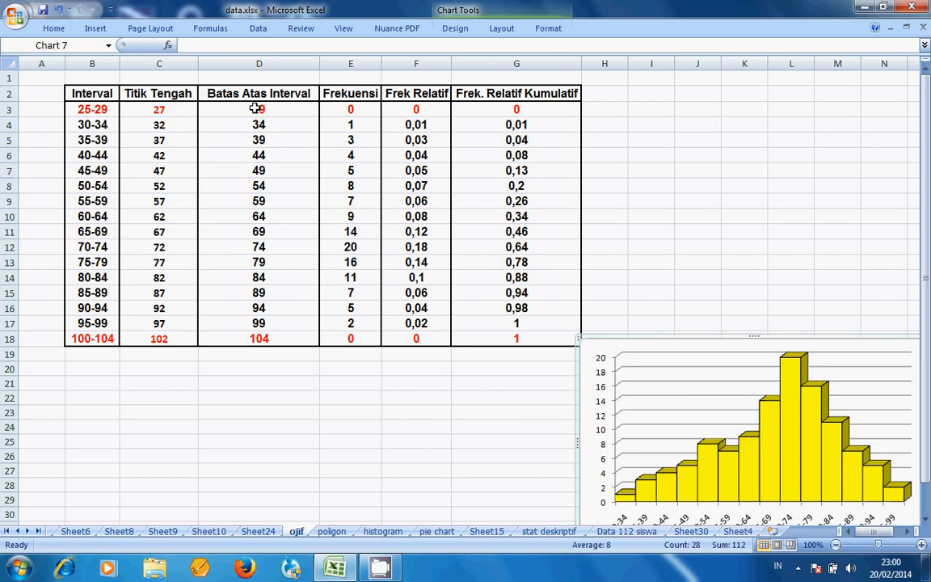
# - Insert a scatter chart with straight lines and markers from the midpoints in C3:C18 and frequencies in E3:E18
pyautogui.click(178, 108)
pyautogui.moveTo(180, 213); pyautogui.dragTo(179, 338)
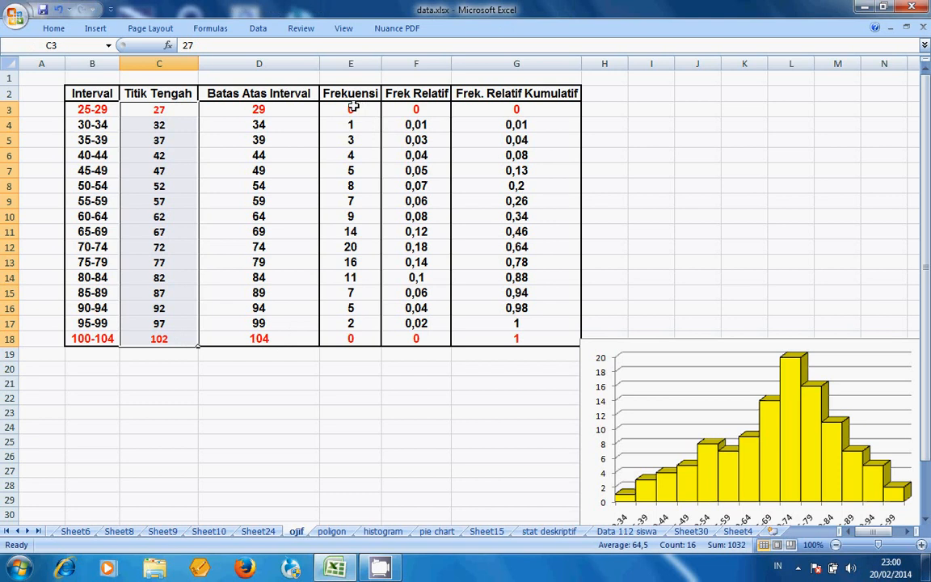
pyautogui.moveTo(353, 102); pyautogui.dragTo(354, 339)
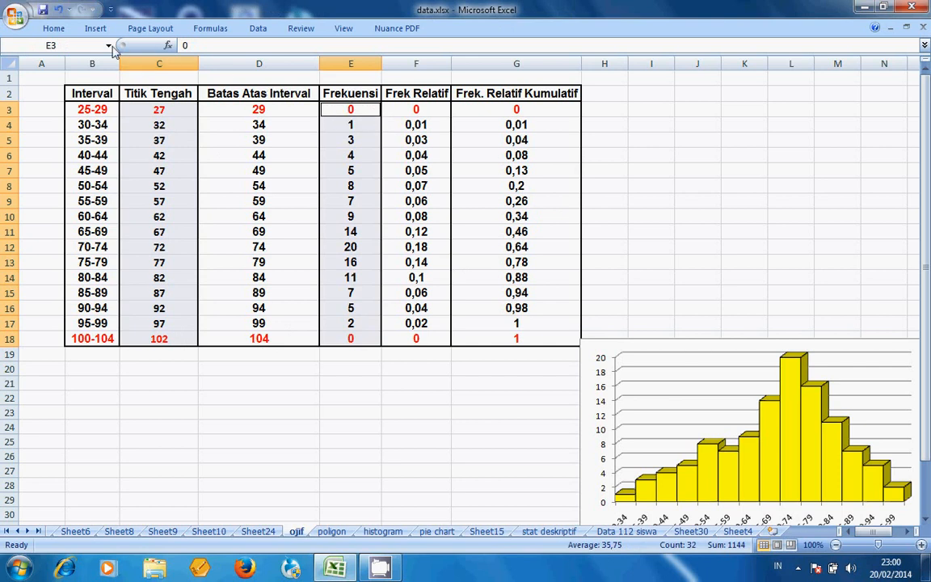
pyautogui.click(95, 29)
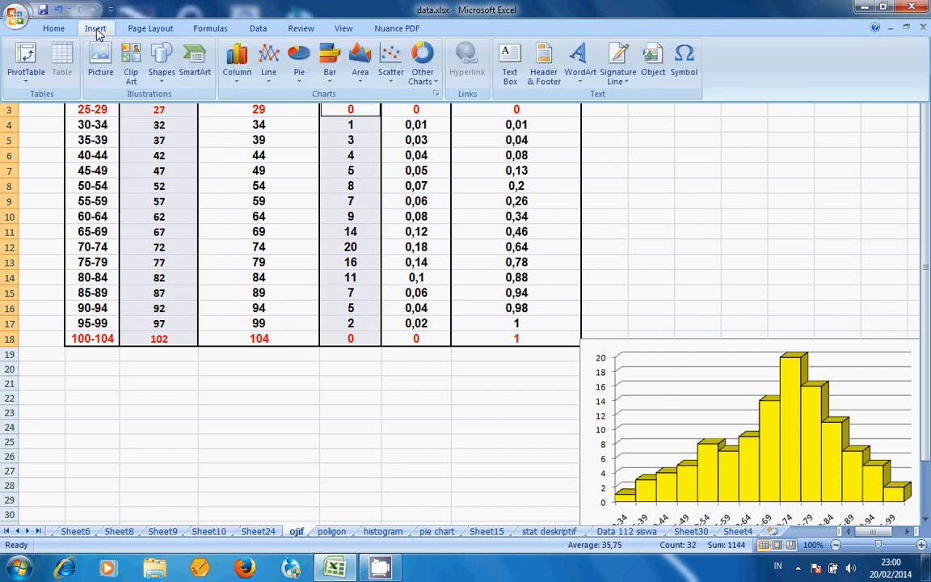
pyautogui.click(391, 77)
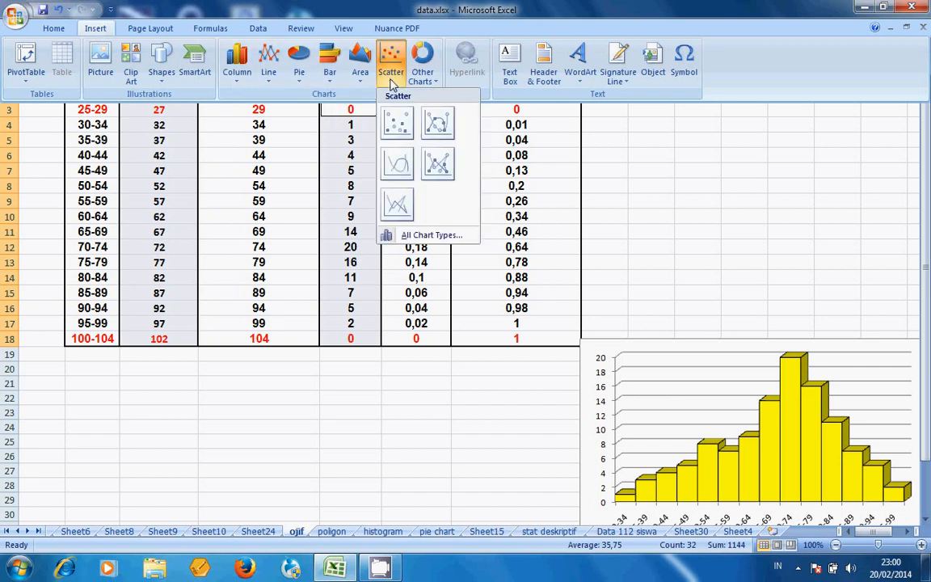
pyautogui.click(439, 168)
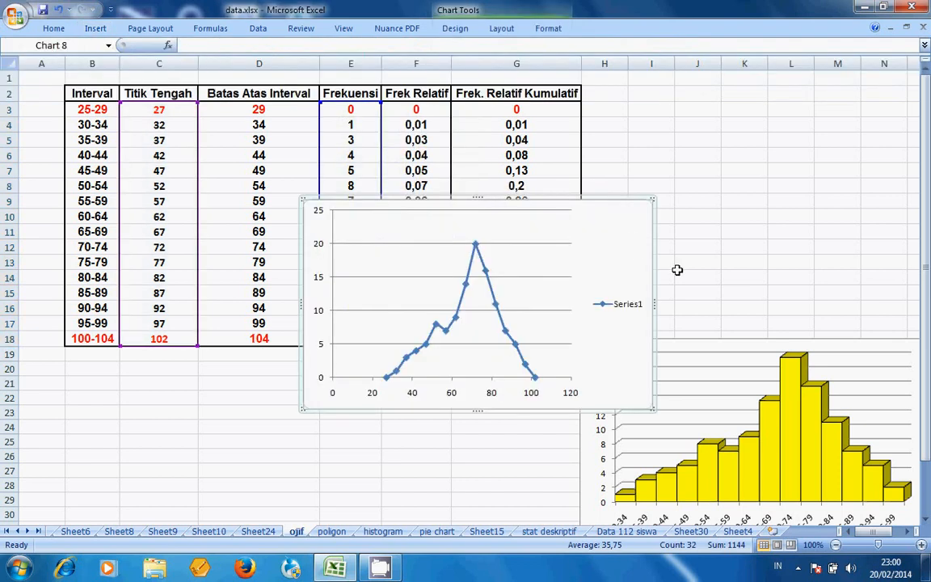
# - Delete the scatter chart's legend and move the chart up and to the right, just above the histogram
pyautogui.click(627, 312)
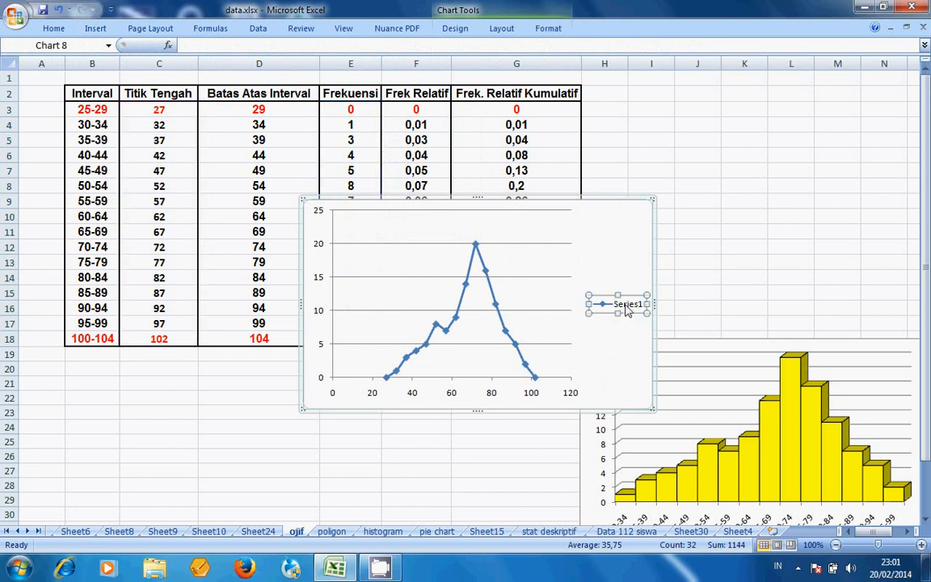
pyautogui.press('Delete')
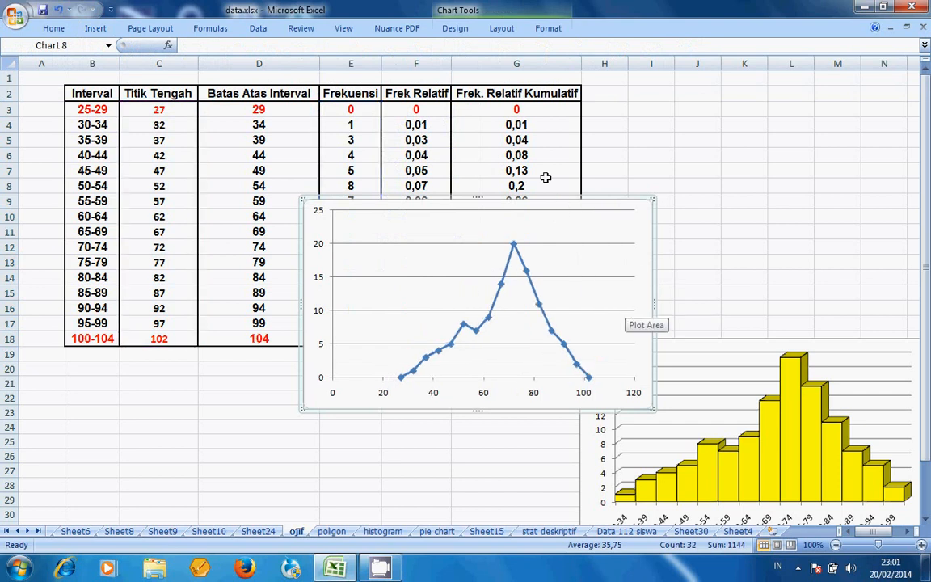
pyautogui.moveTo(546, 204); pyautogui.dragTo(697, 148)
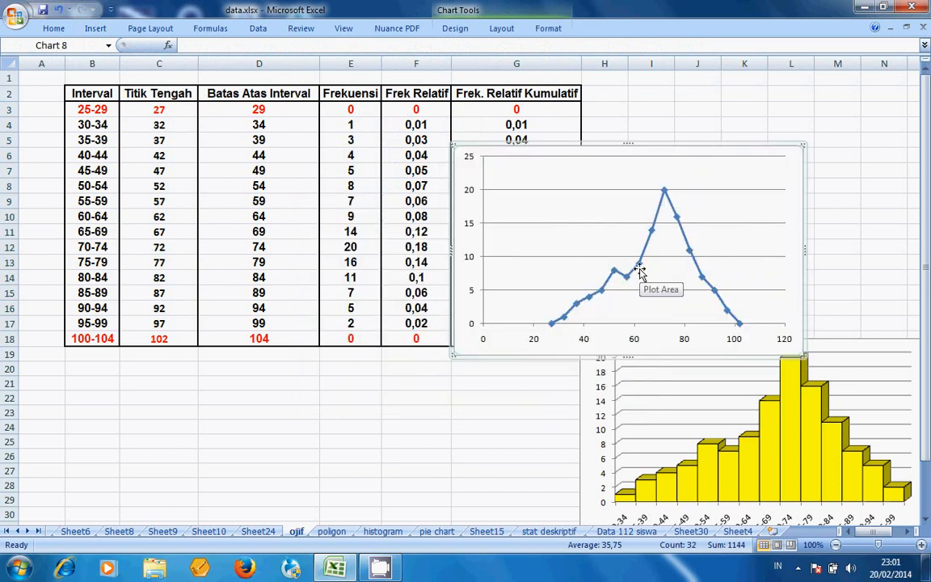
# - Give the frequency polygon's series markers a solid black fill
pyautogui.moveTo(641, 268)
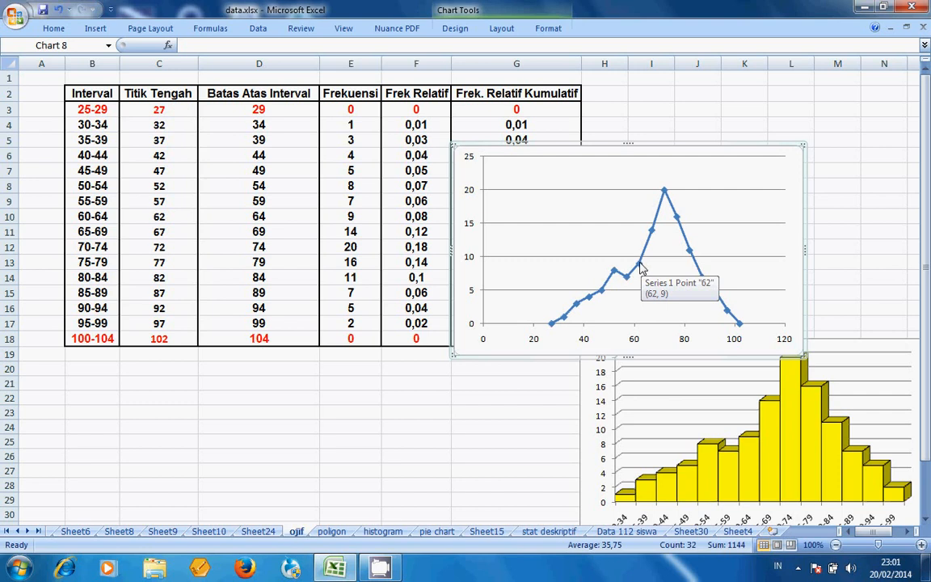
pyautogui.click(641, 268)
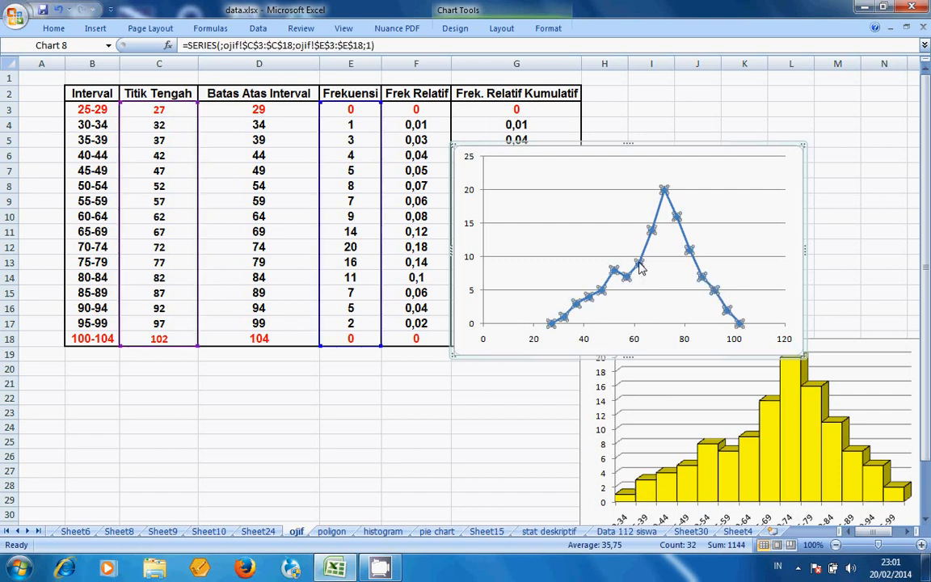
pyautogui.rightClick(638, 268)
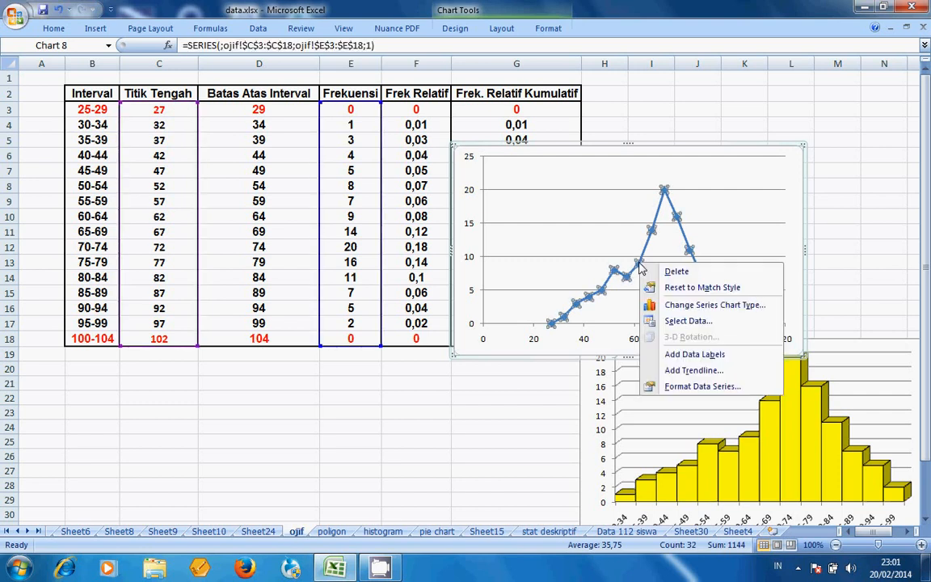
pyautogui.click(691, 387)
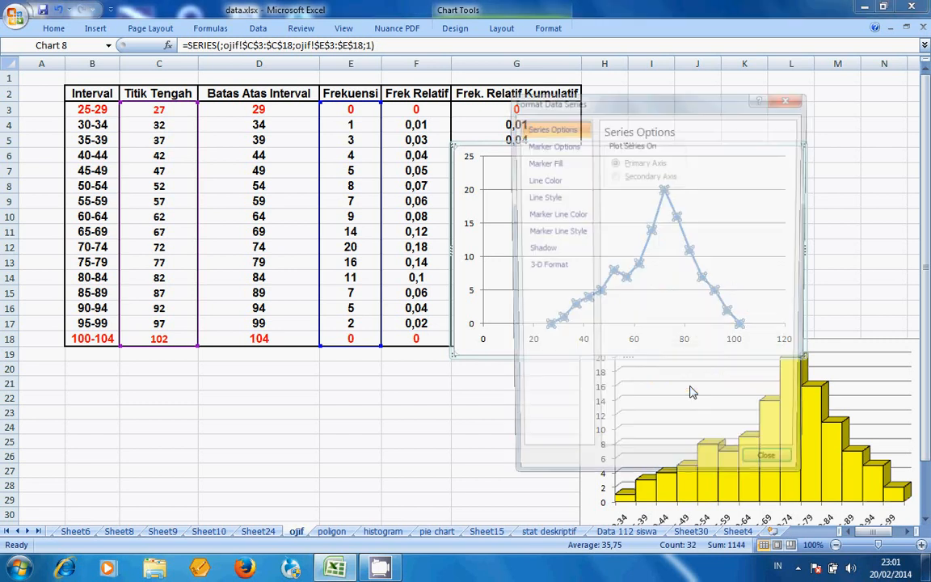
pyautogui.click(556, 170)
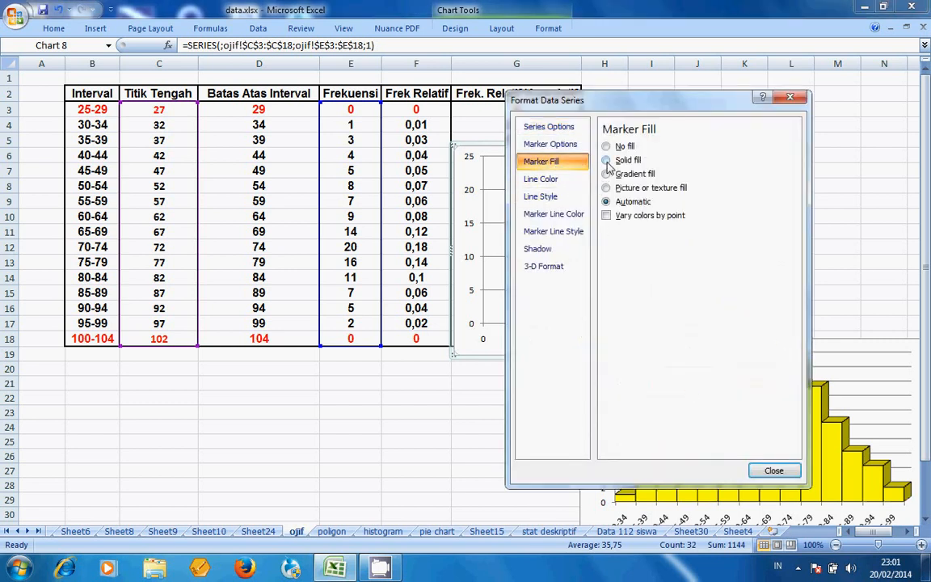
pyautogui.click(607, 160)
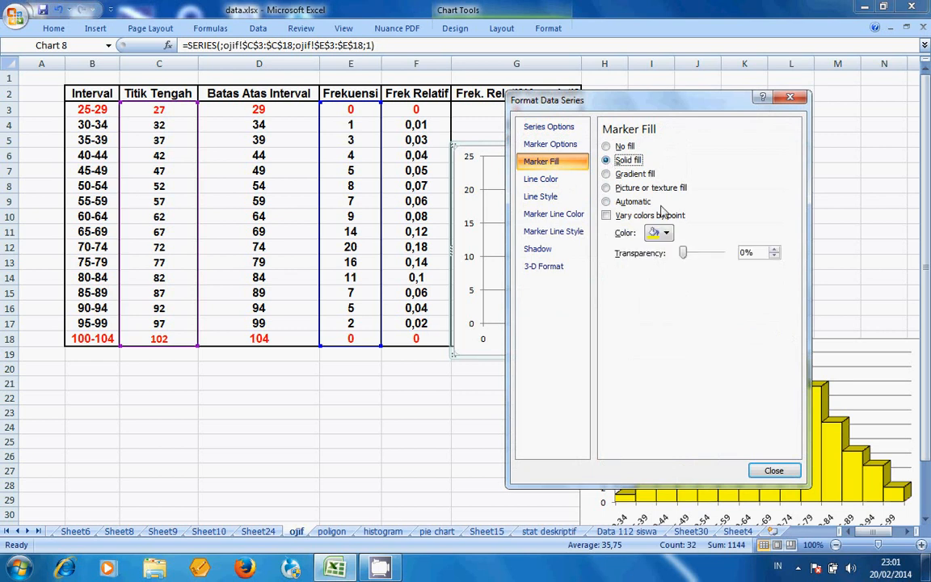
pyautogui.click(666, 233)
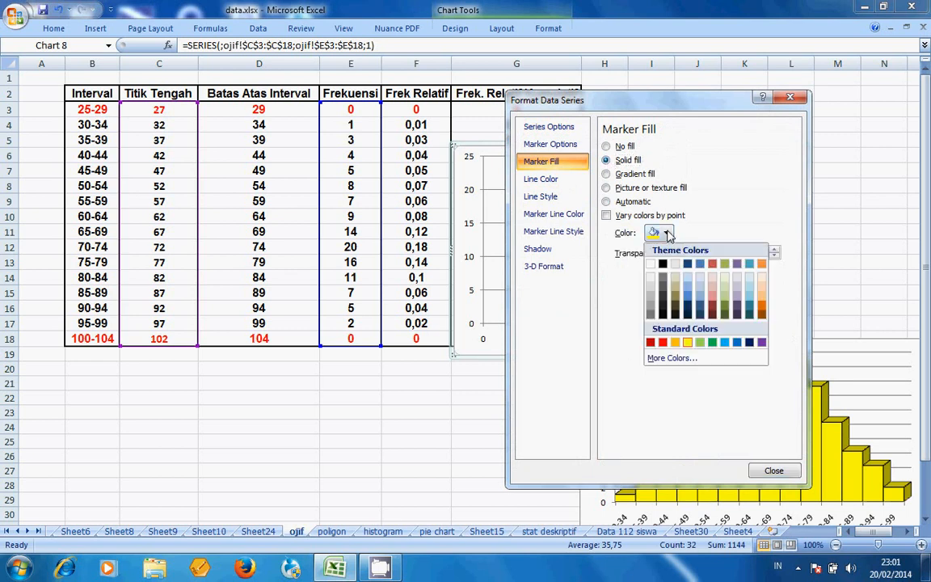
pyautogui.click(662, 265)
pyautogui.moveTo(316, 117); pyautogui.dragTo(314, 116)
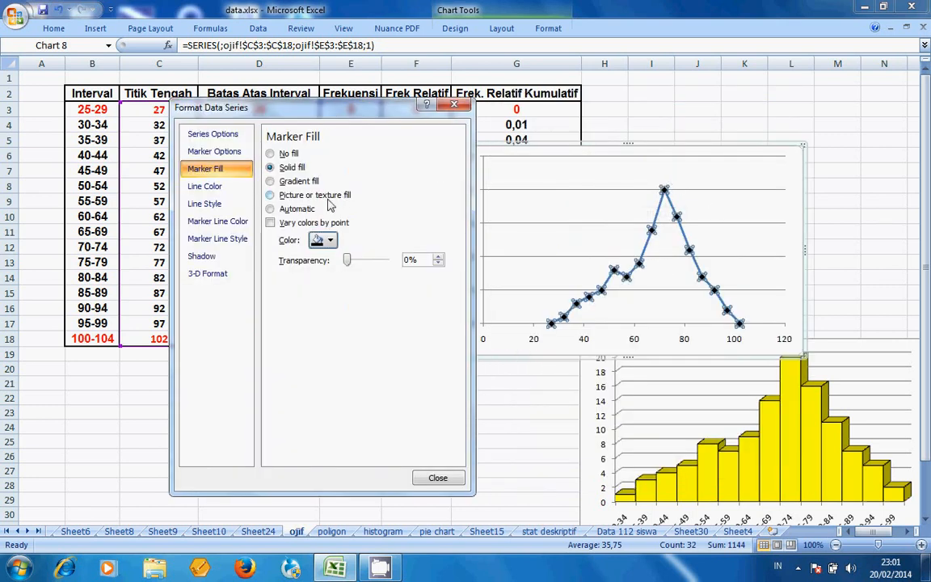
# - Set the frequency polygon's line color to solid black
pyautogui.click(233, 185)
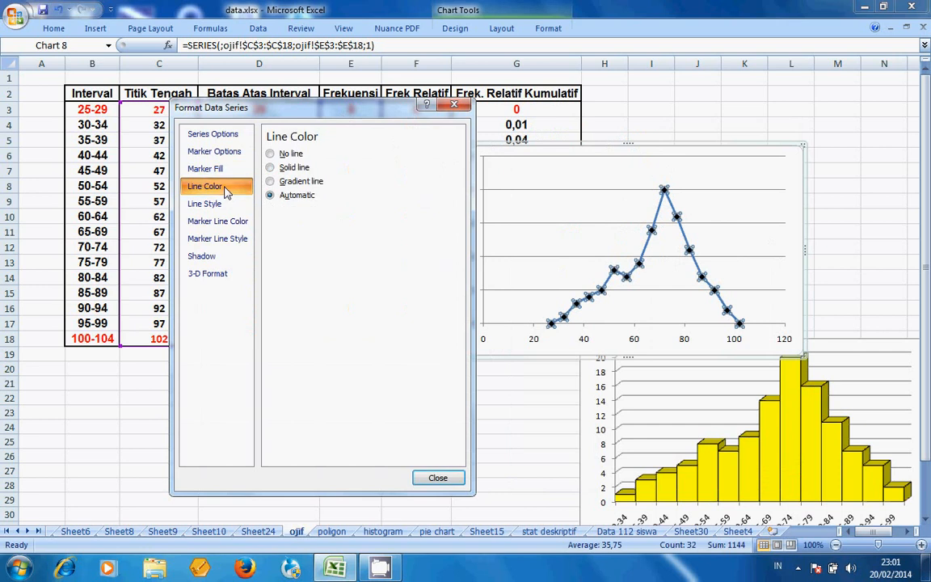
pyautogui.click(271, 167)
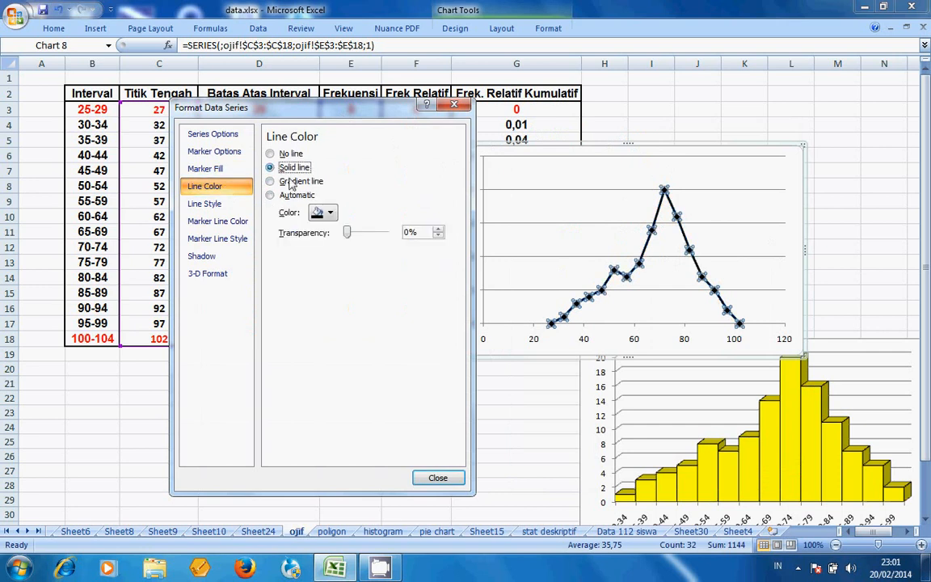
pyautogui.click(321, 213)
pyautogui.click(326, 244)
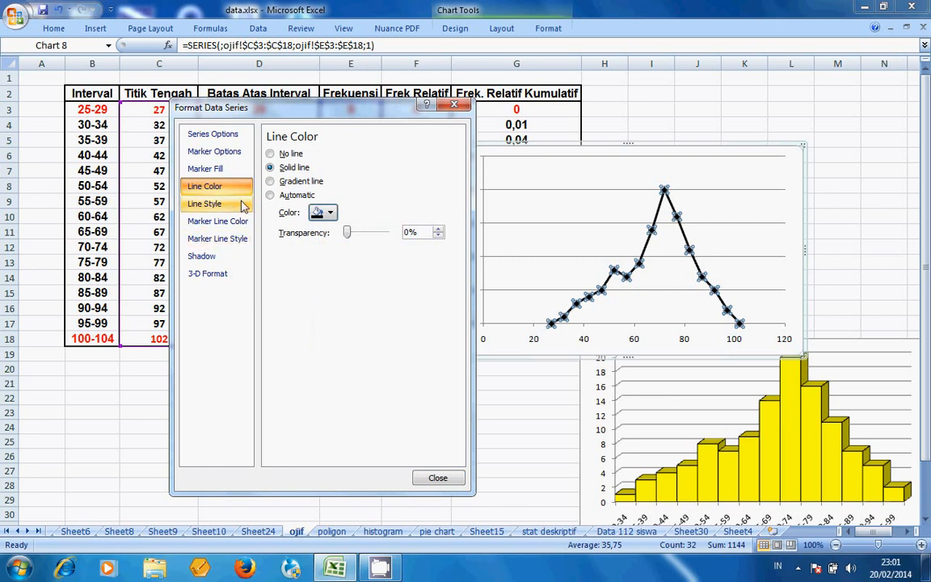
# - Change the polygon's markers to the built-in circle type, close the series formatting, and move the chart up and right above the histogram
pyautogui.click(216, 172)
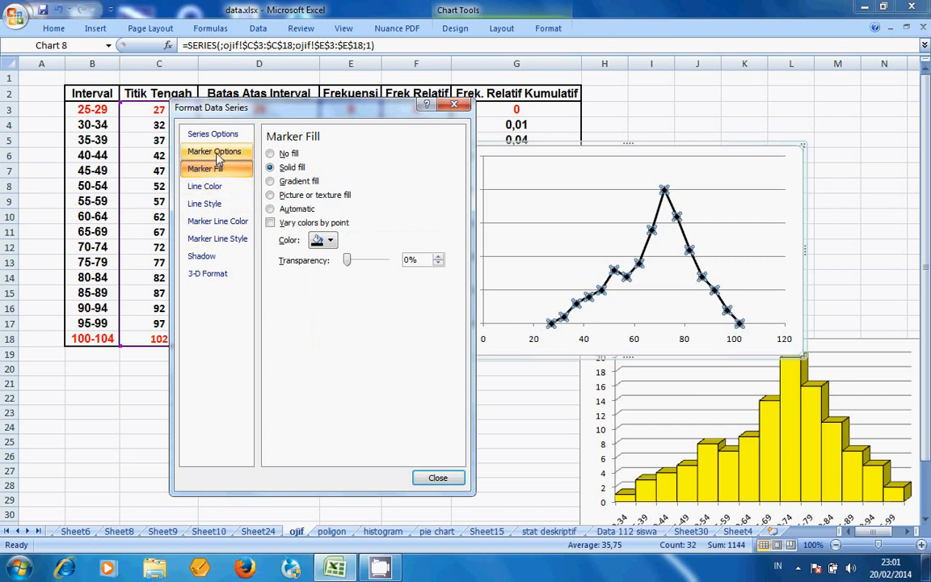
pyautogui.click(217, 154)
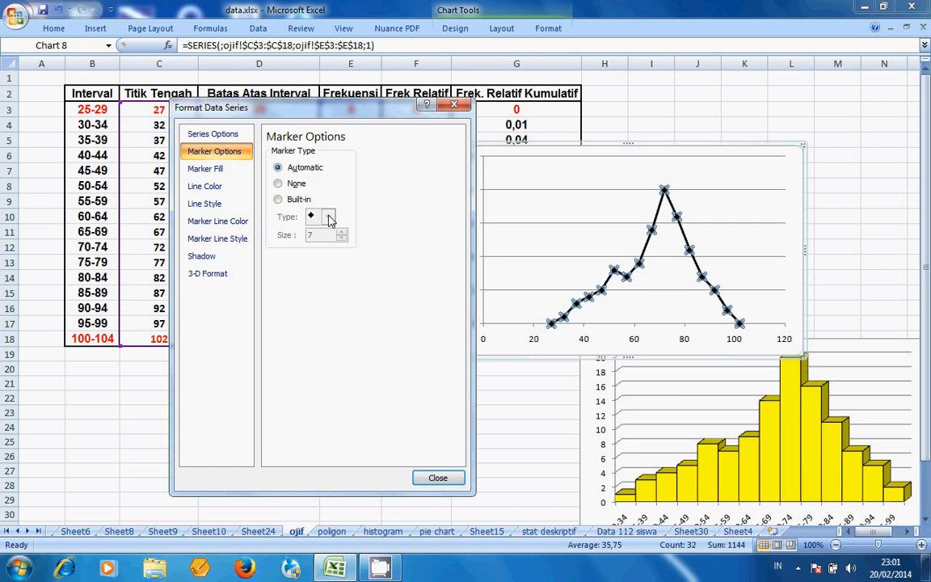
pyautogui.click(278, 199)
pyautogui.click(327, 217)
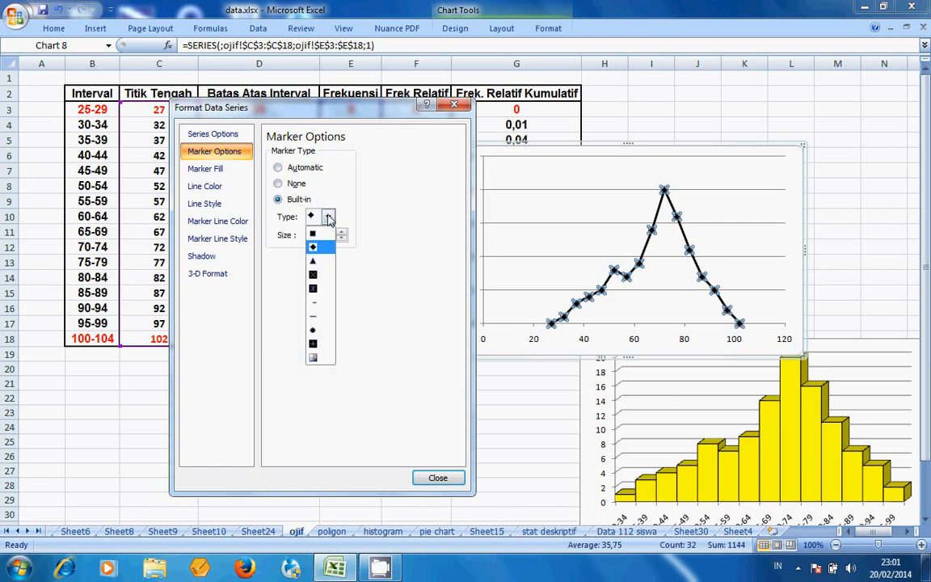
pyautogui.click(313, 333)
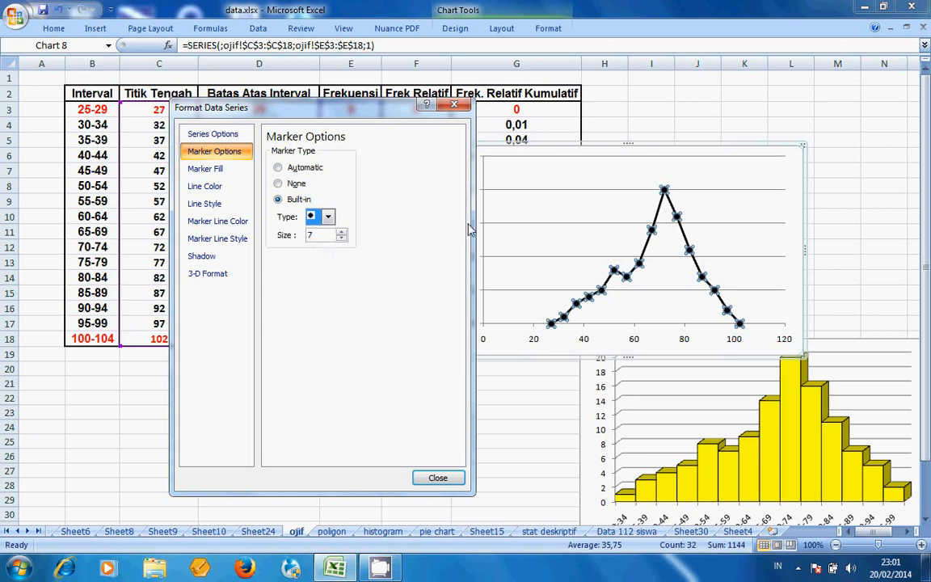
pyautogui.click(437, 478)
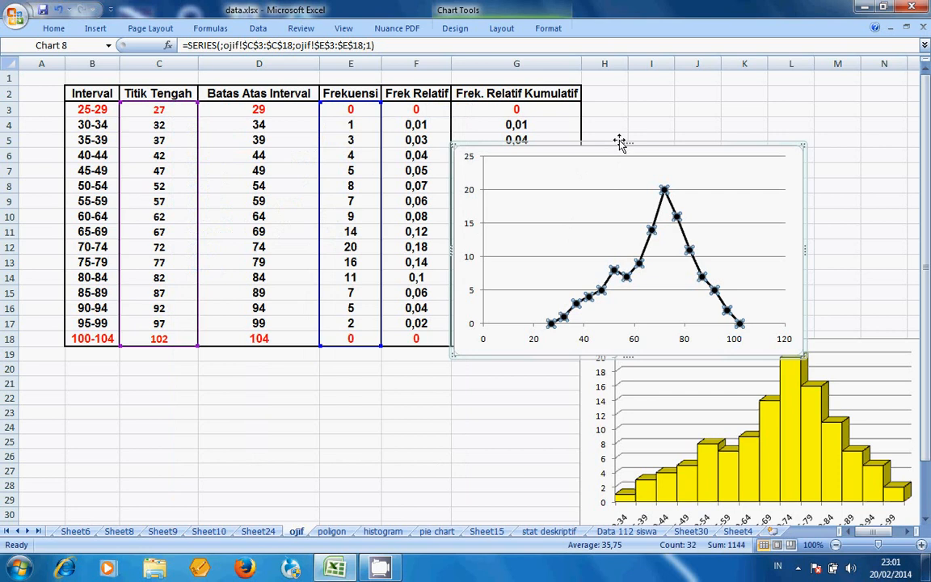
pyautogui.moveTo(619, 143); pyautogui.dragTo(685, 115)
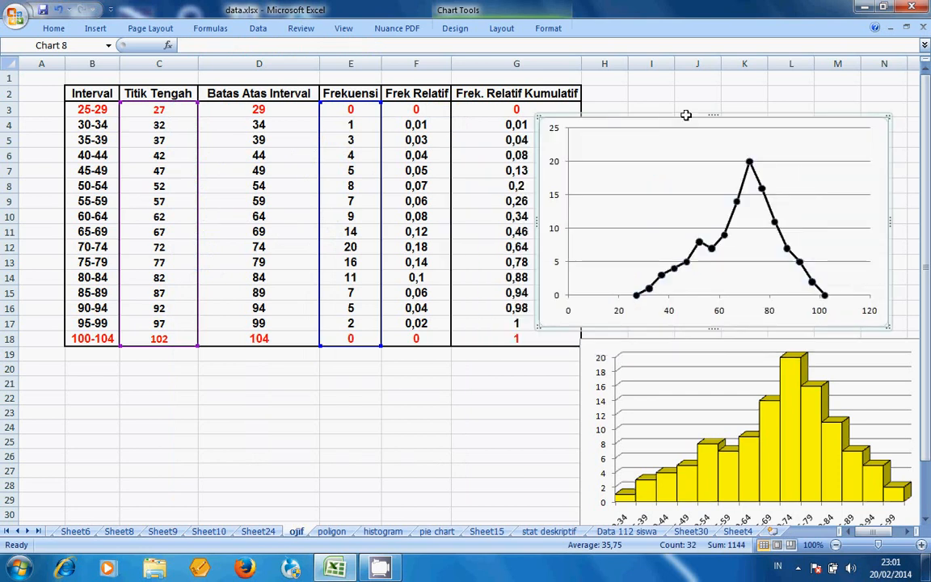
# - Fix the polygon's horizontal axis minimum at 22 and maximum at 102
pyautogui.click(770, 316)
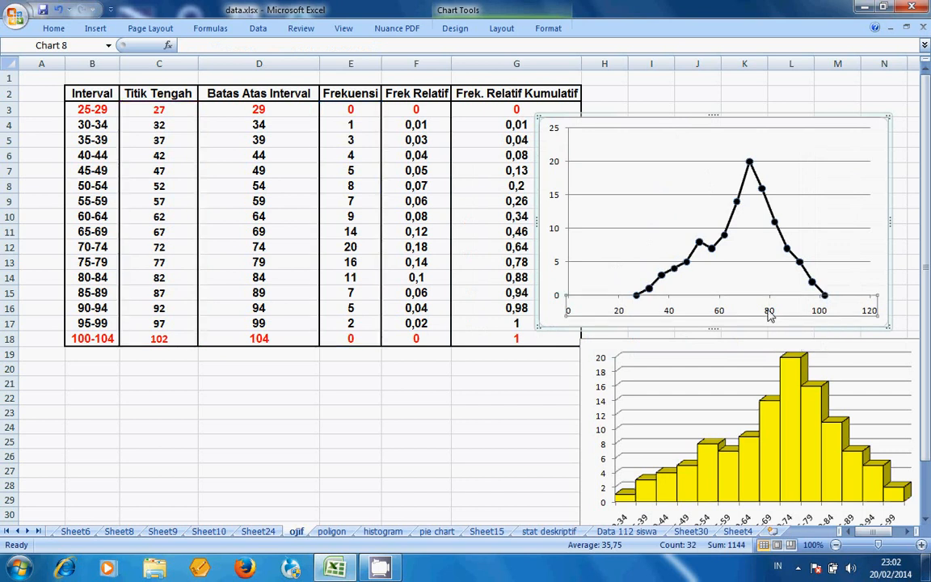
pyautogui.rightClick(770, 311)
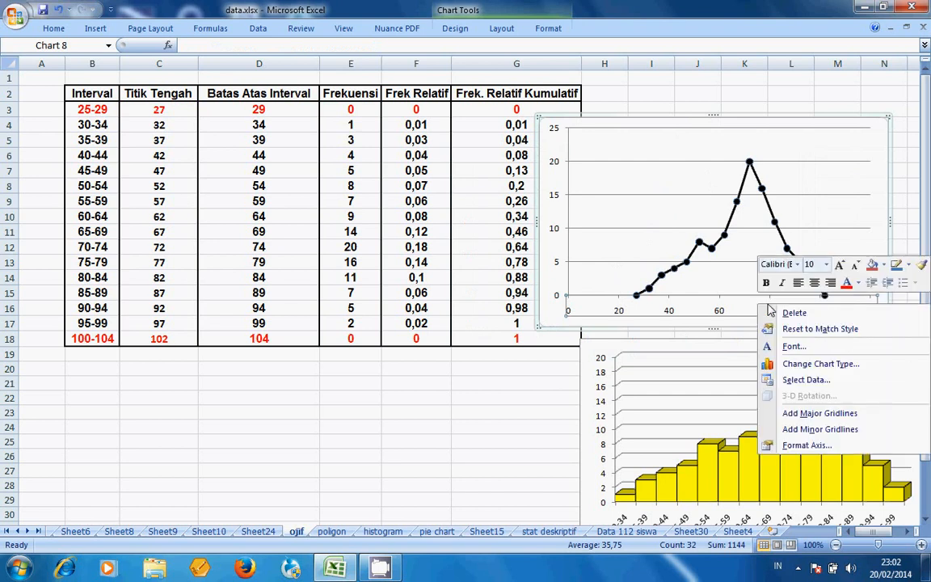
pyautogui.click(810, 446)
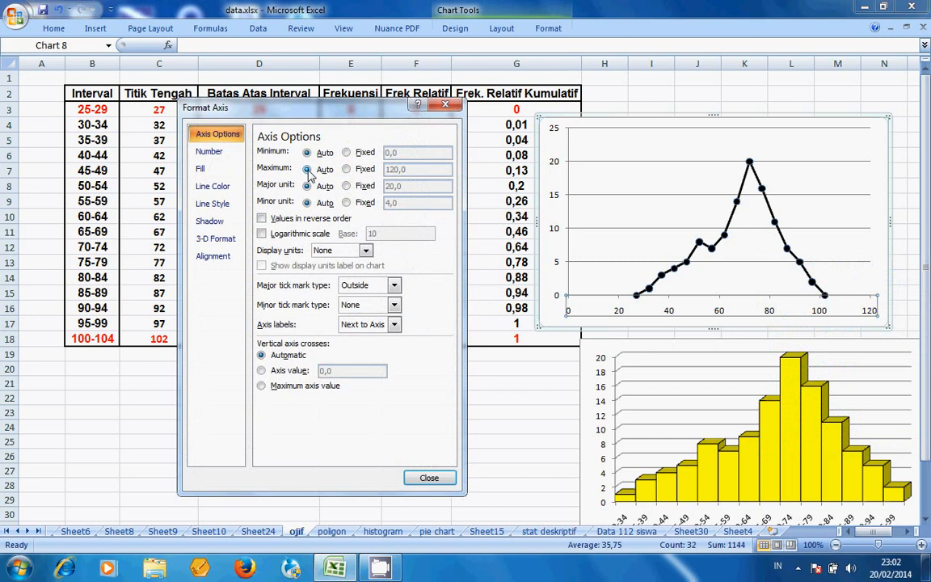
pyautogui.click(347, 153)
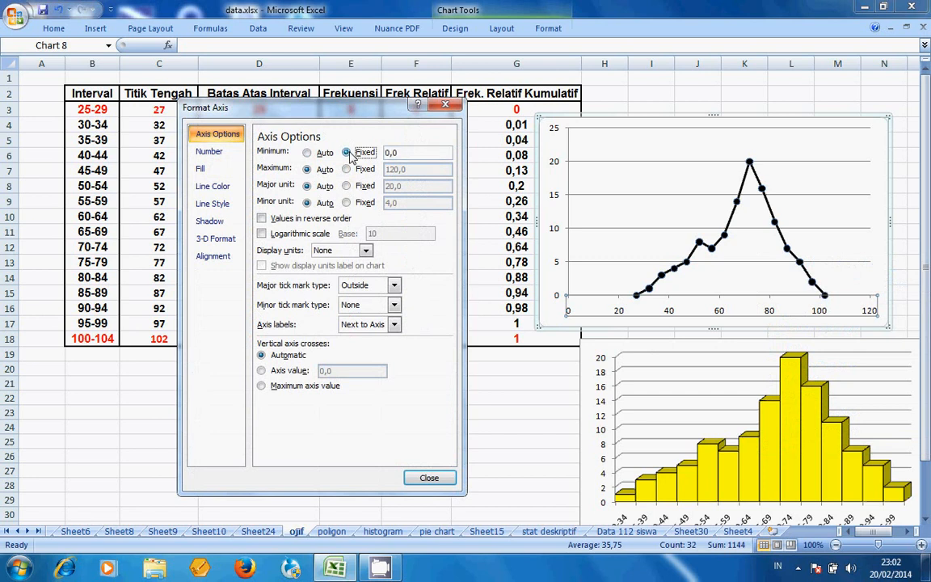
pyautogui.doubleClick(405, 151)
pyautogui.click(347, 169)
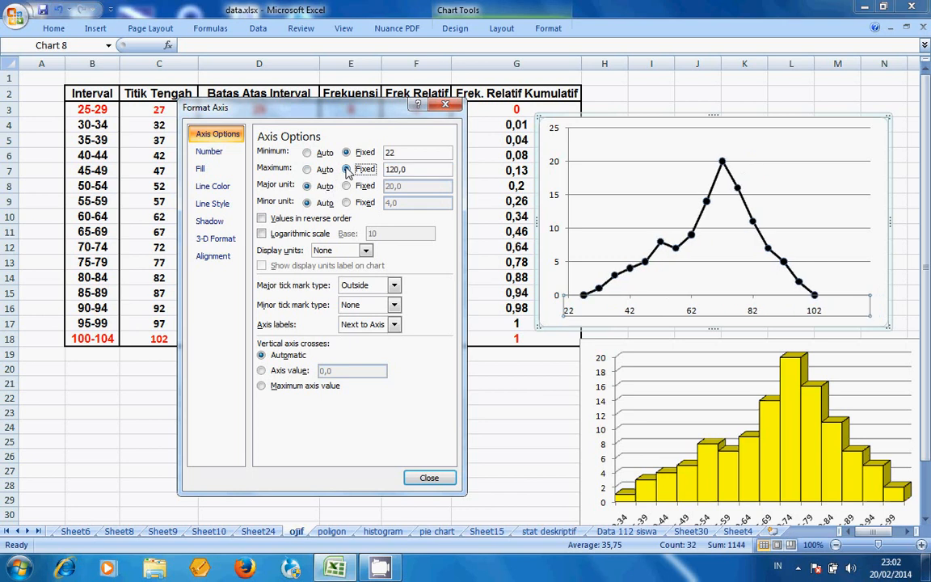
pyautogui.moveTo(412, 170); pyautogui.dragTo(371, 175)
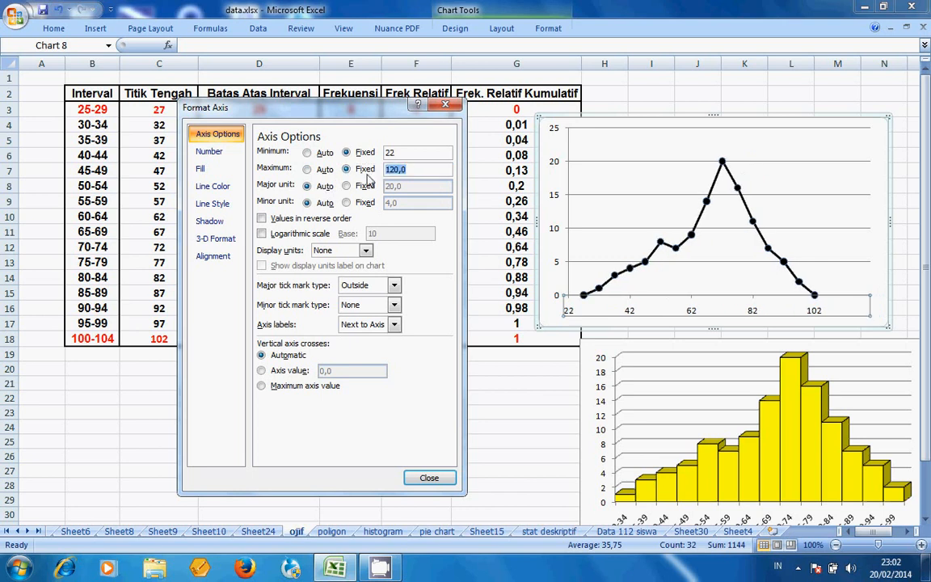
pyautogui.write('102')
# - Fix the horizontal axis major unit at 5 and close the axis formatting
pyautogui.click(347, 187)
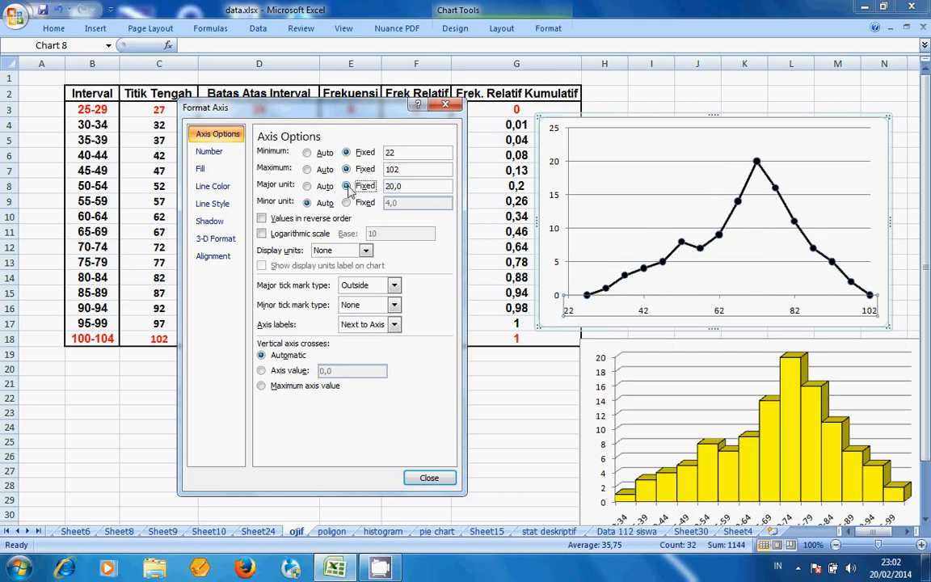
pyautogui.click(373, 185)
pyautogui.write('5')
pyautogui.moveTo(344, 106); pyautogui.dragTo(352, 106)
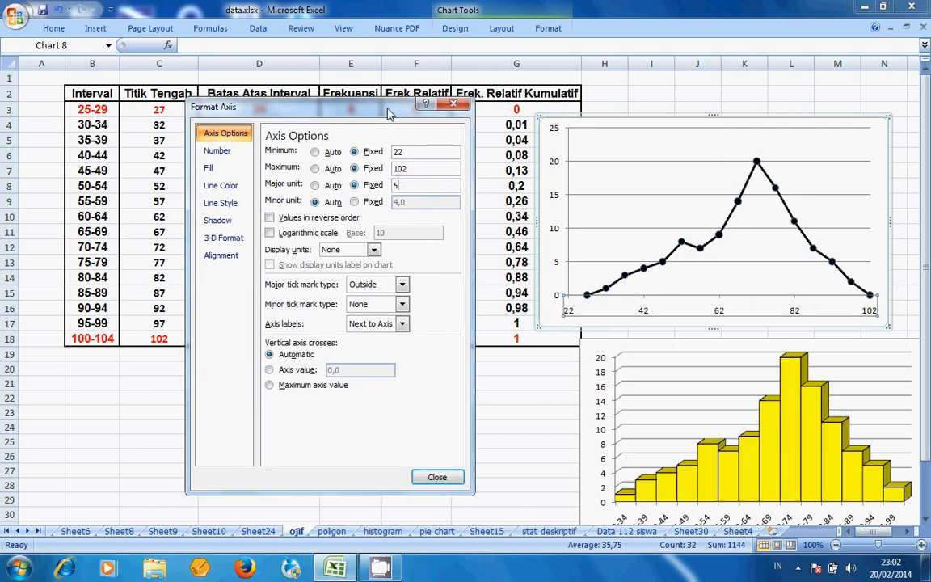
pyautogui.click(436, 478)
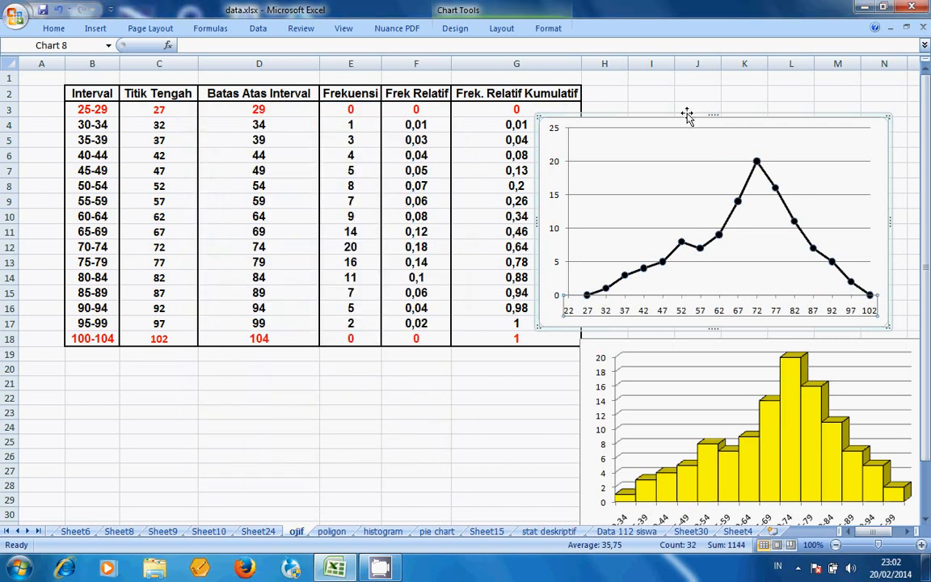
# - Move the frequency polygon chart below the table, starting around row 23 and beside the histogram
pyautogui.moveTo(687, 116); pyautogui.dragTo(569, 129)
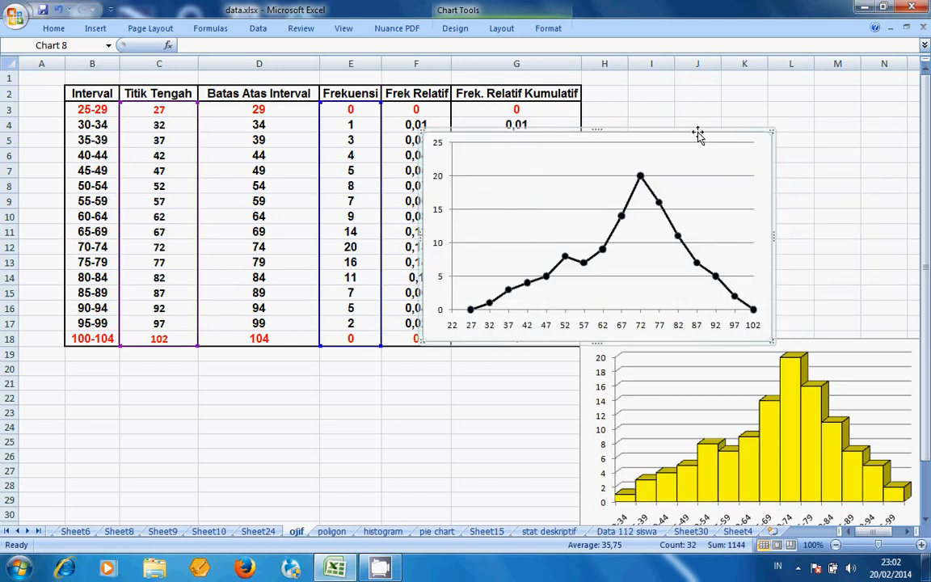
pyautogui.moveTo(691, 132); pyautogui.dragTo(387, 368)
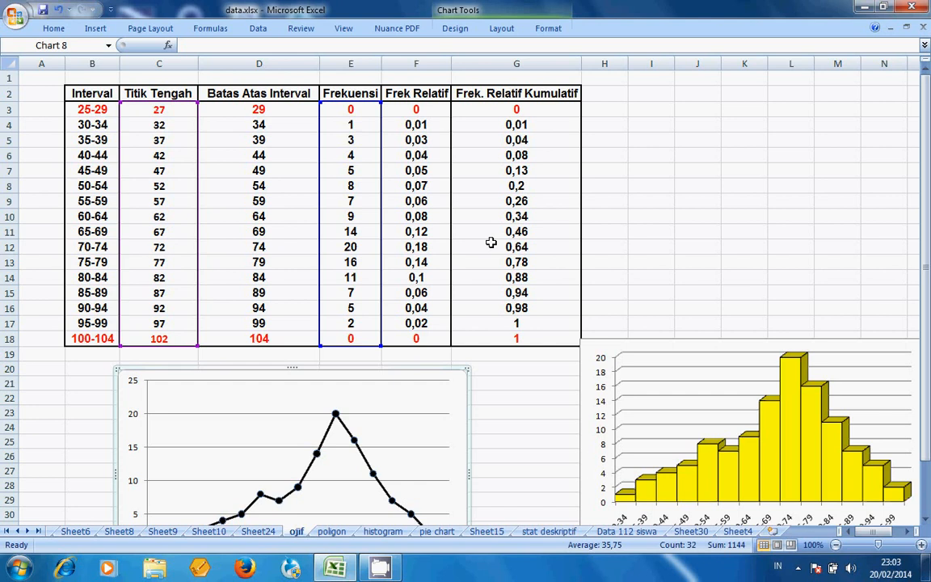
pyautogui.moveTo(405, 368); pyautogui.dragTo(444, 312)
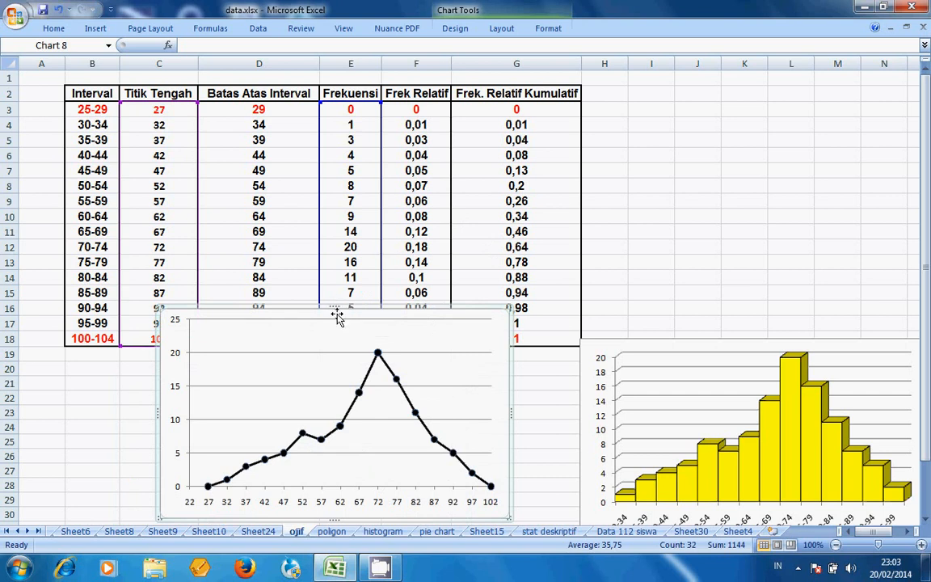
pyautogui.moveTo(336, 311); pyautogui.dragTo(327, 405)
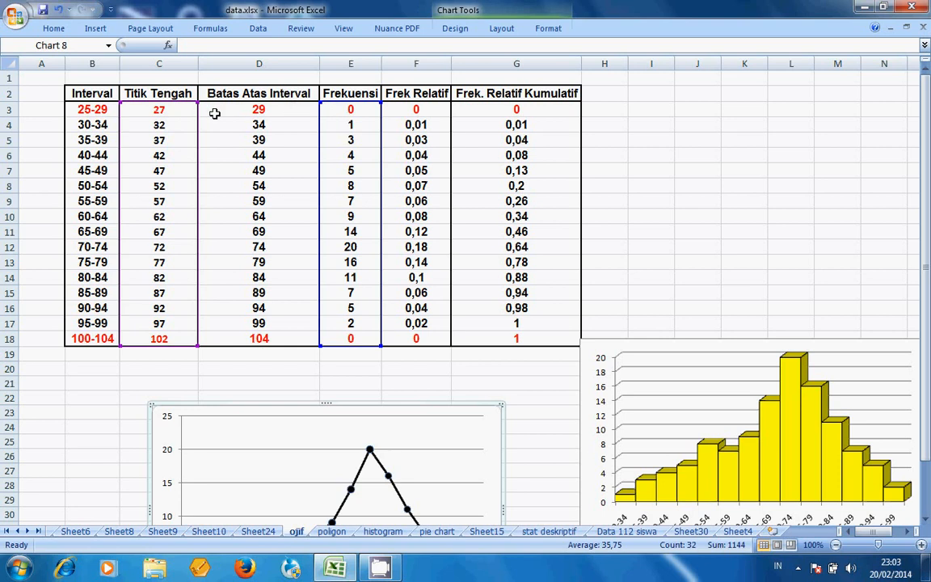
# - Insert a scatter chart with straight lines and markers from the upper limits in D3:D18 and cumulative relative frequencies in G3:G18
pyautogui.moveTo(259, 109); pyautogui.dragTo(259, 338)
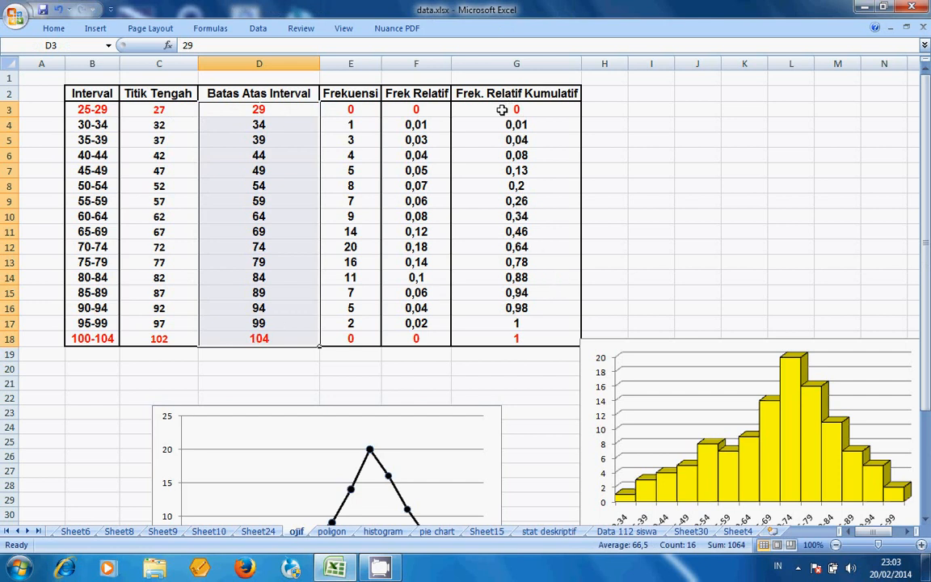
pyautogui.moveTo(500, 109); pyautogui.dragTo(510, 339)
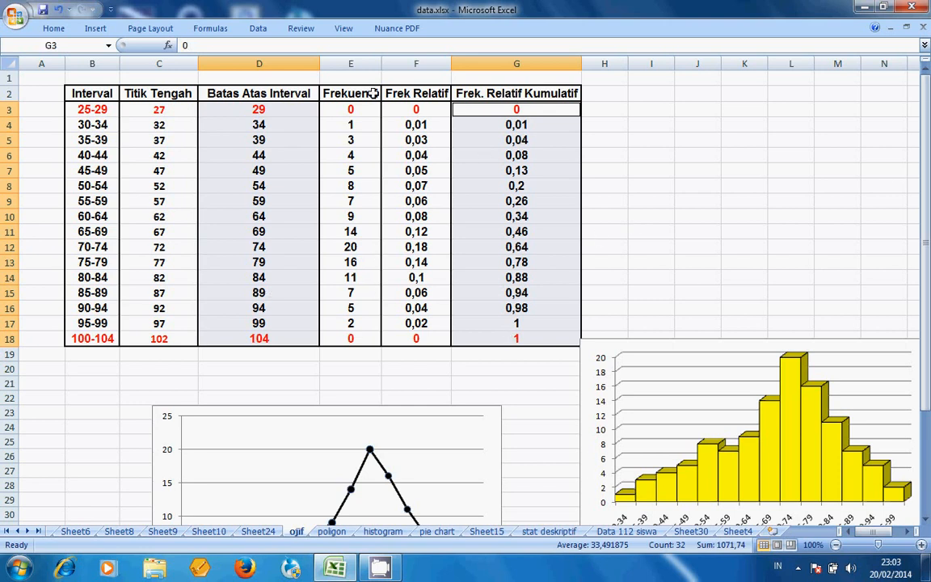
pyautogui.click(94, 29)
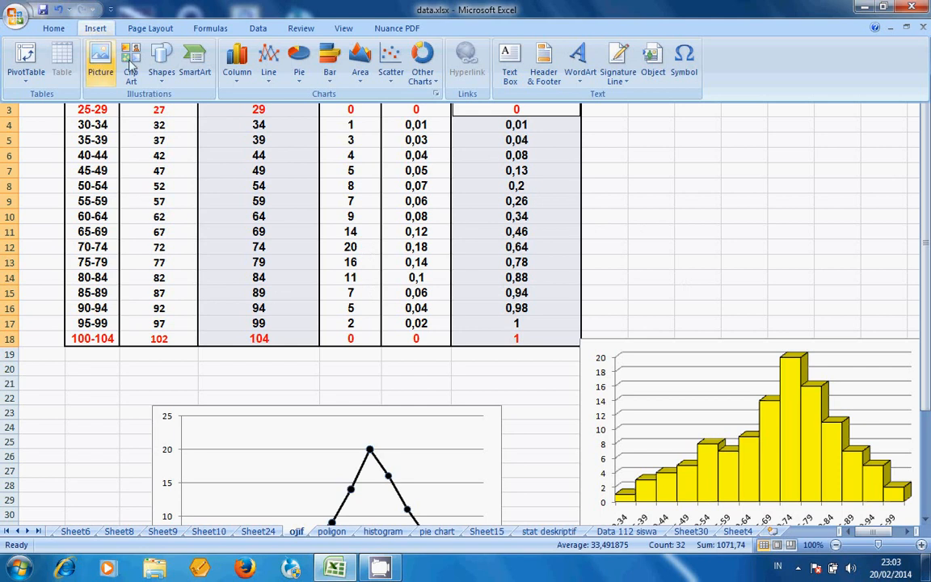
pyautogui.click(392, 87)
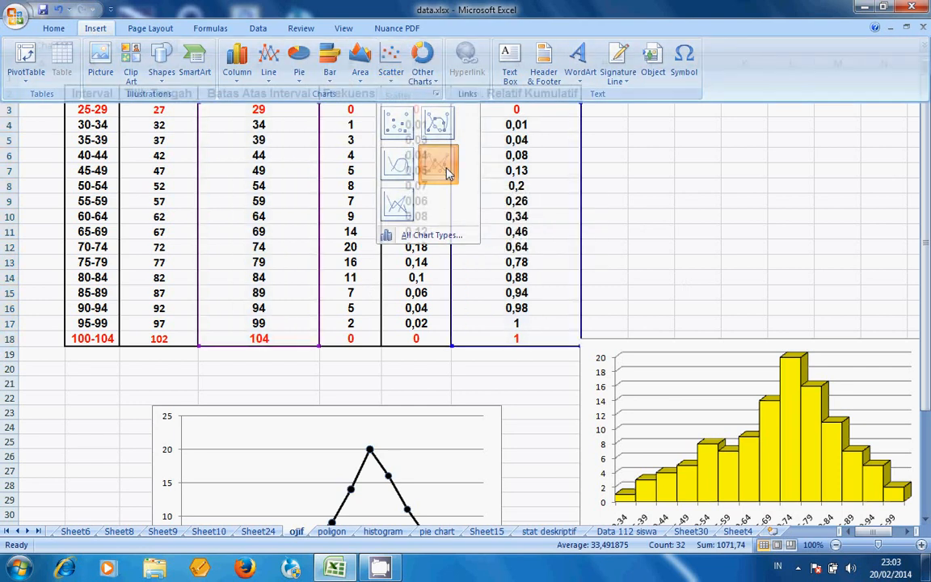
pyautogui.click(439, 166)
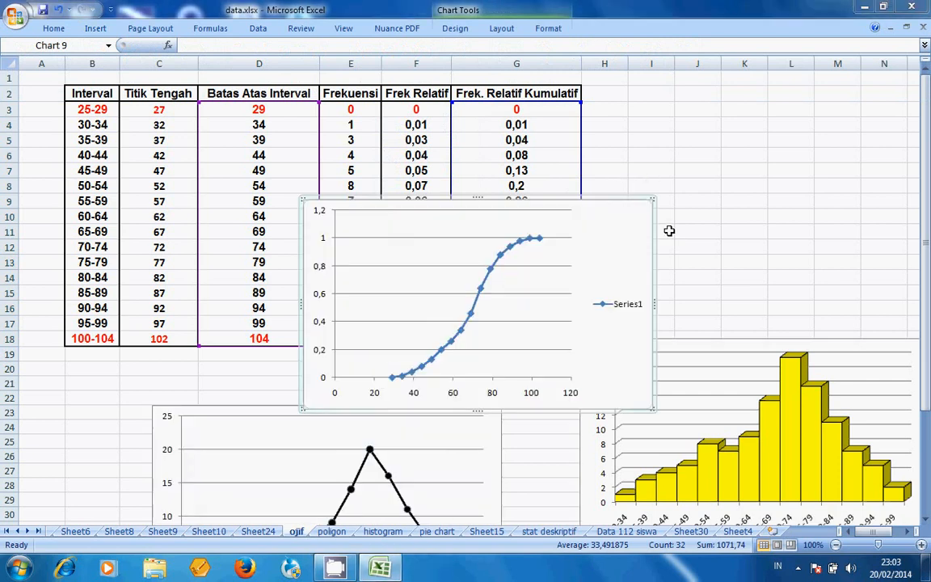
# - Move the cumulative frequency chart over columns G to M, starting around row 3, and delete its legend
pyautogui.moveTo(530, 210); pyautogui.dragTo(714, 126)
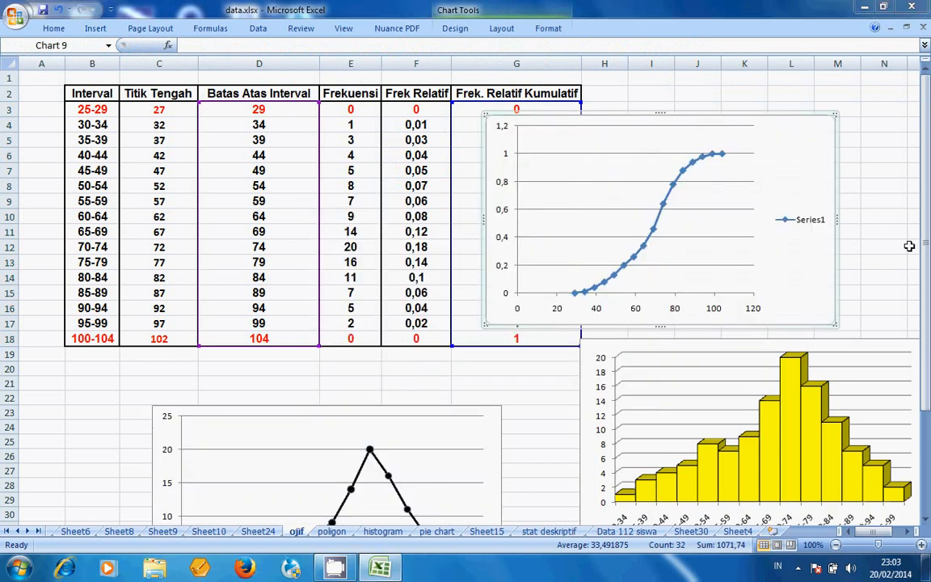
pyautogui.click(811, 225)
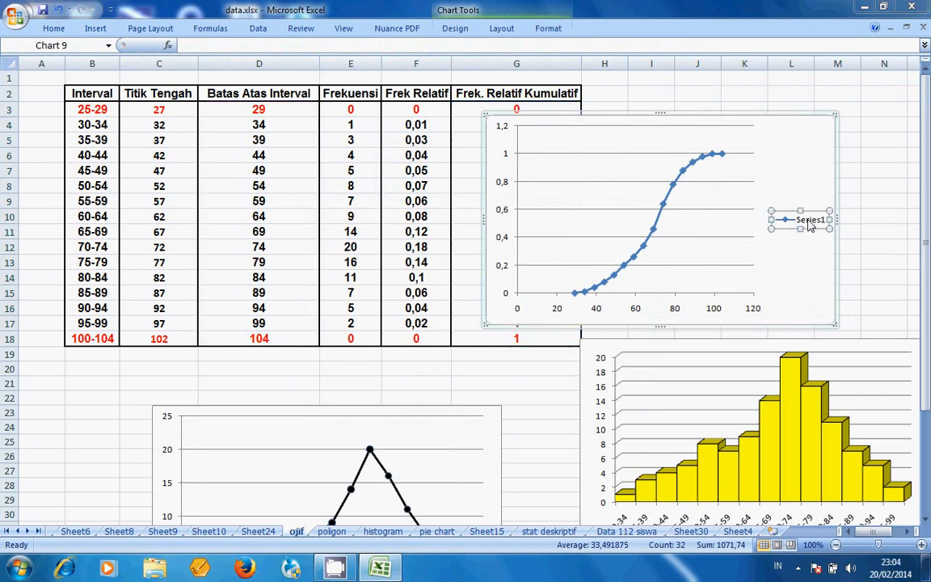
pyautogui.press('Delete')
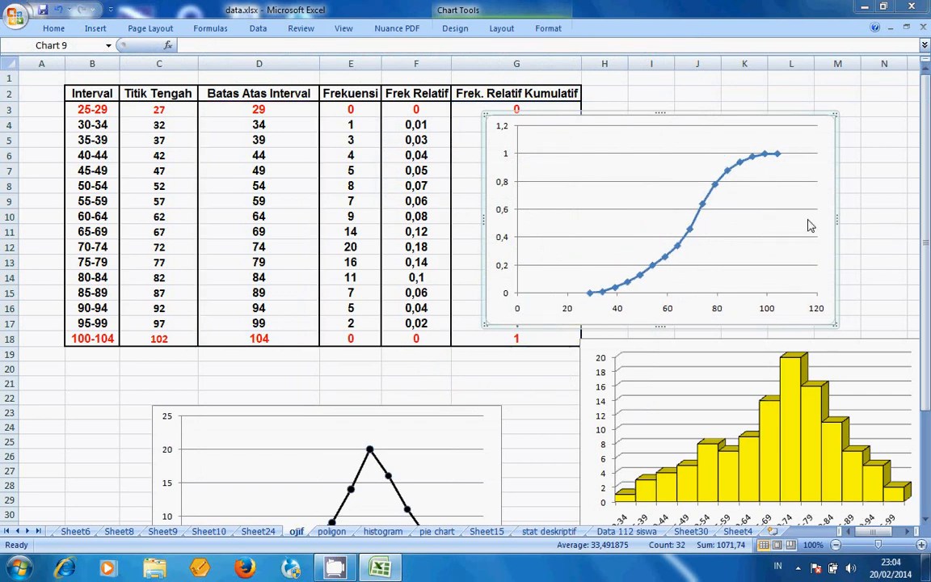
# - Change the cumulative curve's markers to the built-in circle type
pyautogui.click(677, 253)
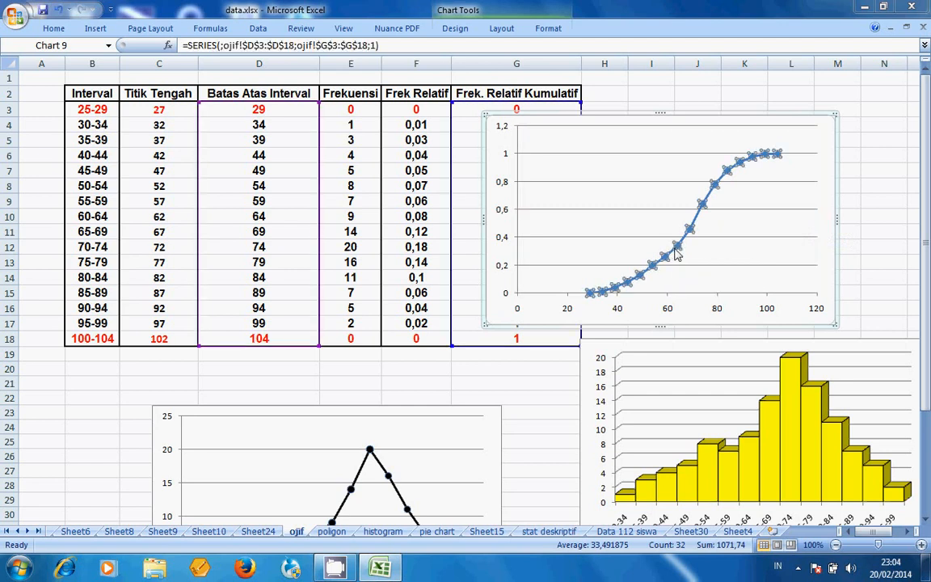
pyautogui.rightClick(675, 247)
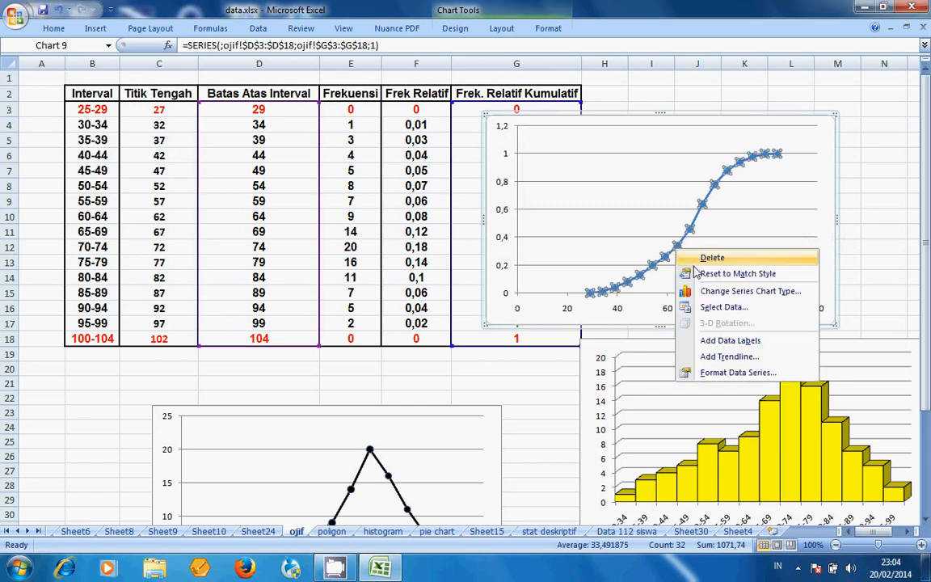
pyautogui.click(726, 375)
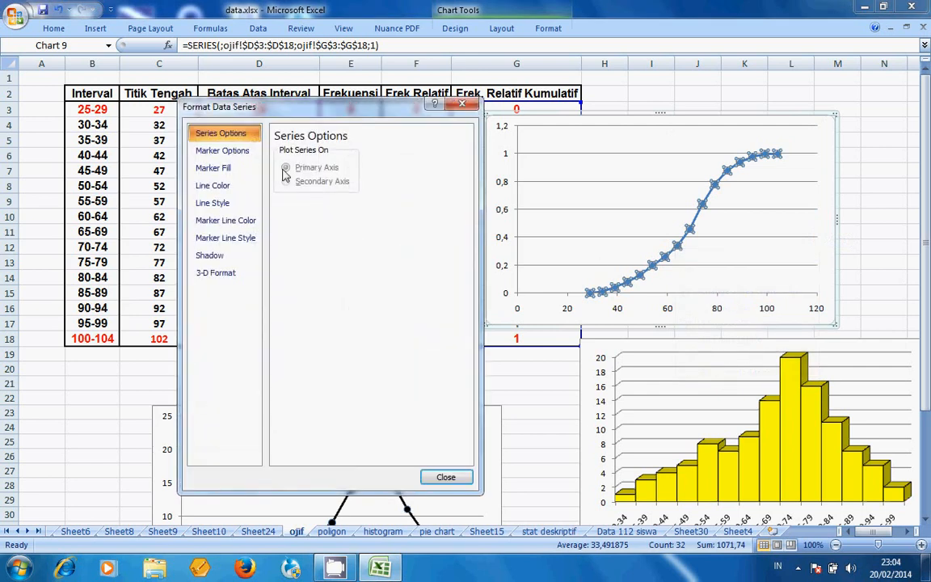
pyautogui.click(228, 154)
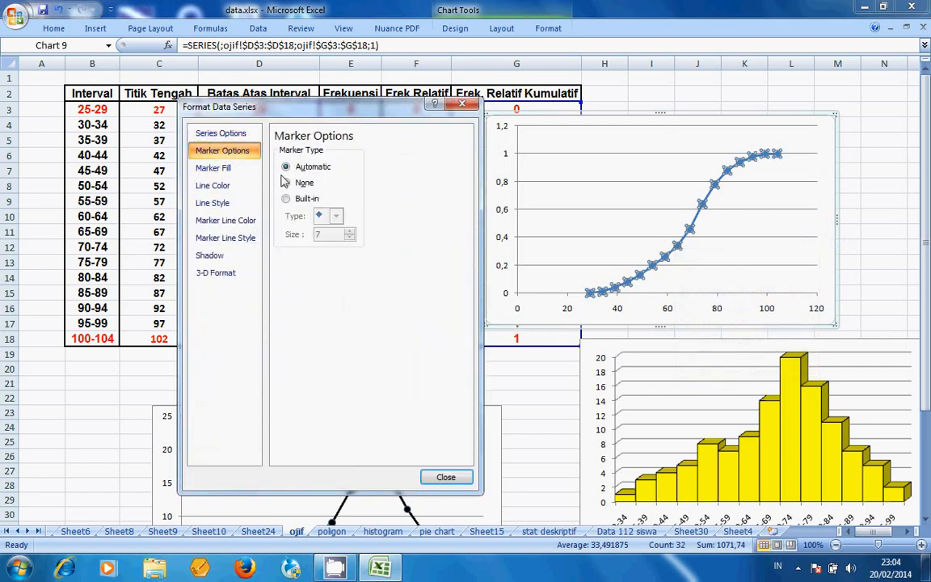
pyautogui.click(287, 199)
pyautogui.click(336, 216)
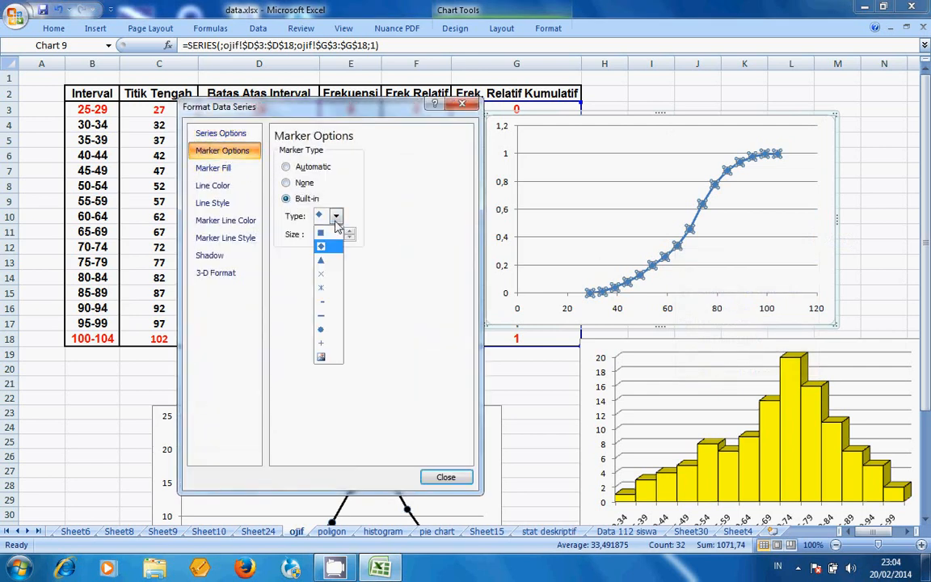
pyautogui.click(321, 330)
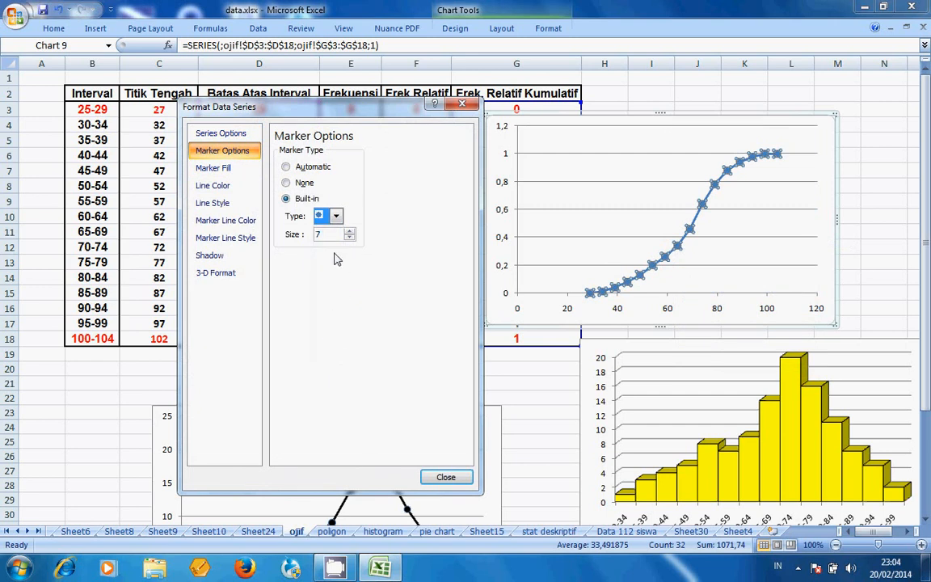
# - Fill the cumulative curve's markers with solid black
pyautogui.click(220, 168)
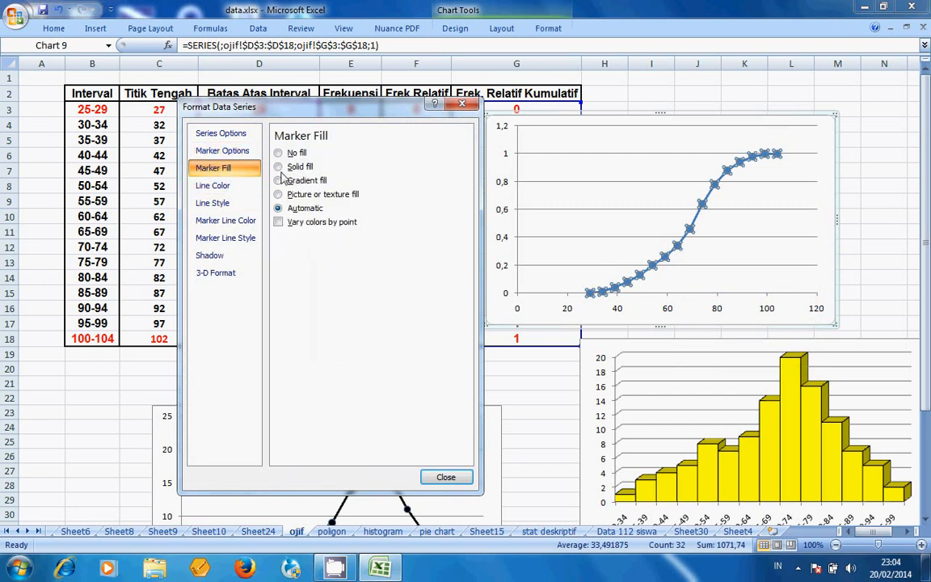
pyautogui.click(278, 167)
pyautogui.click(330, 240)
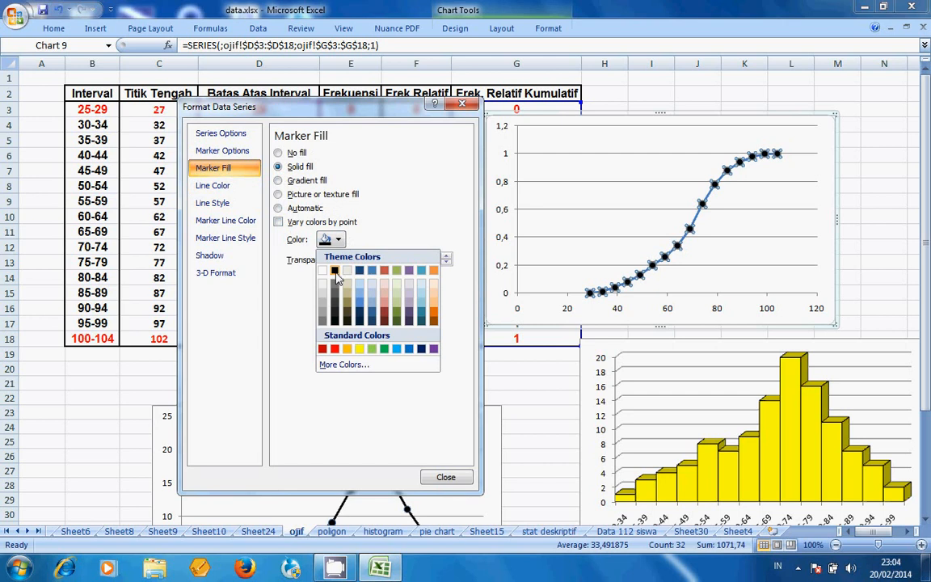
pyautogui.click(334, 271)
# - Make the cumulative curve's line solid black and close the series formatting
pyautogui.click(214, 186)
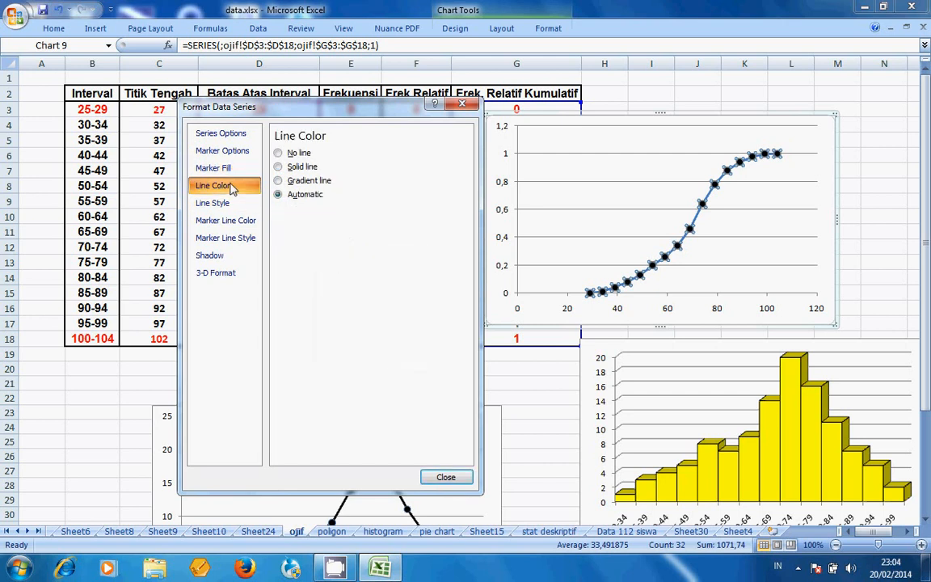
pyautogui.click(278, 167)
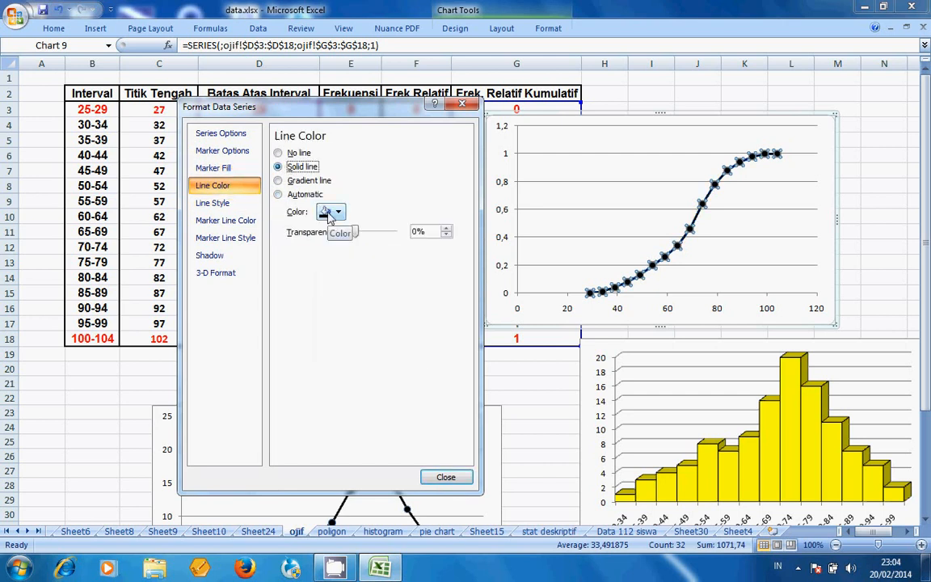
pyautogui.click(331, 211)
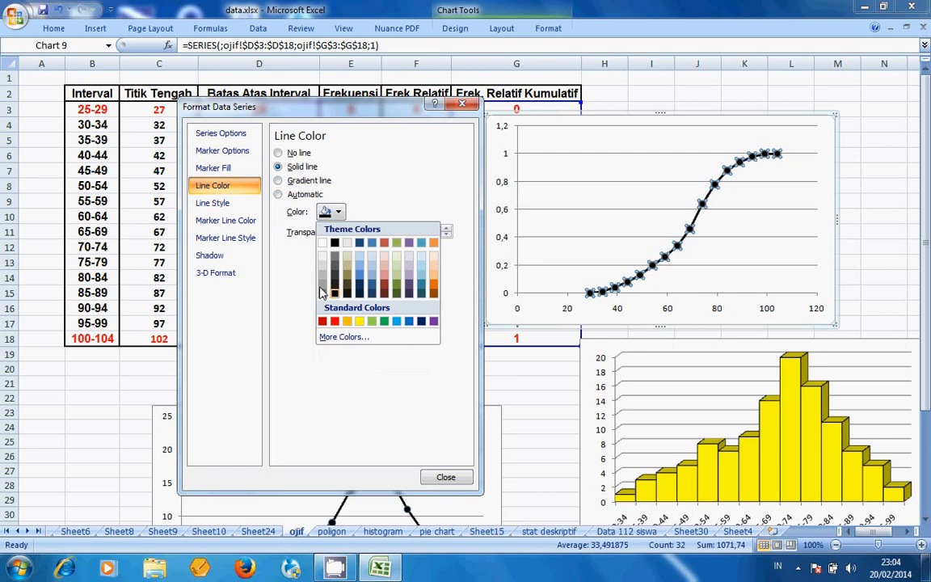
pyautogui.click(445, 478)
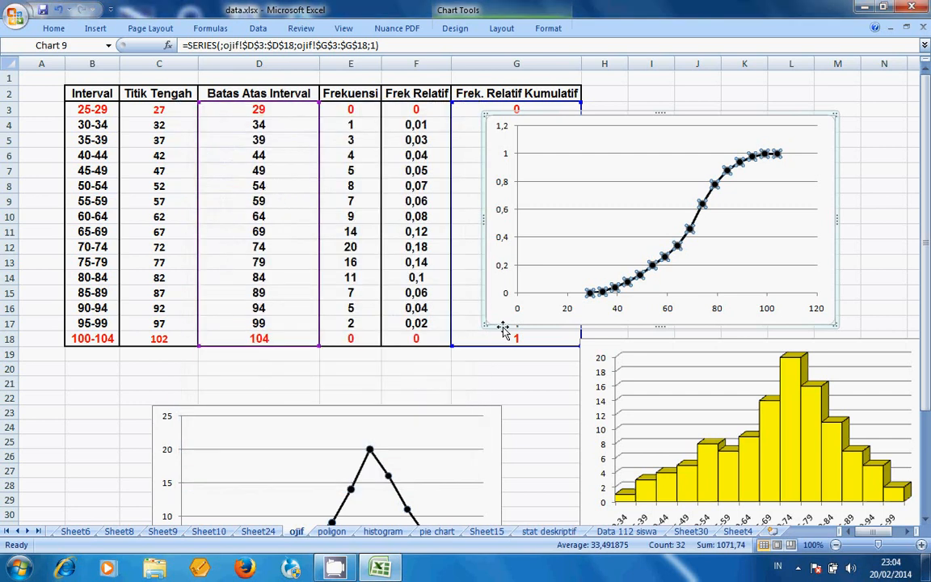
pyautogui.click(836, 171)
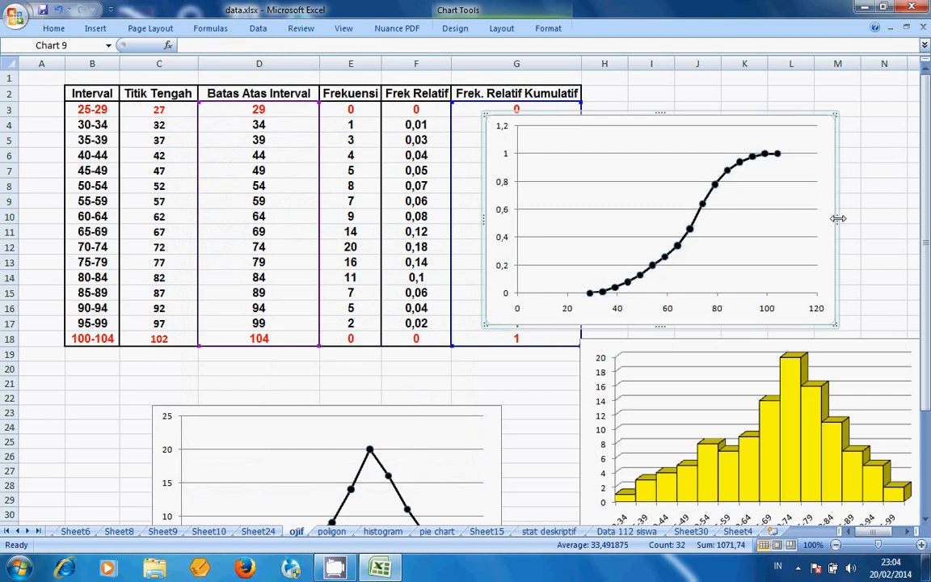
# - Fix the cumulative chart's horizontal axis minimum at 29
pyautogui.click(770, 314)
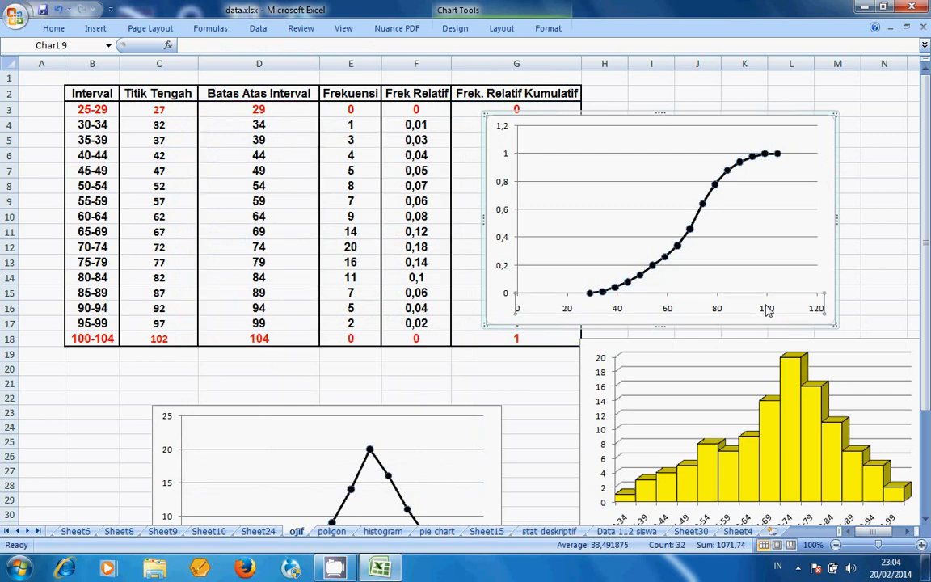
pyautogui.rightClick(768, 311)
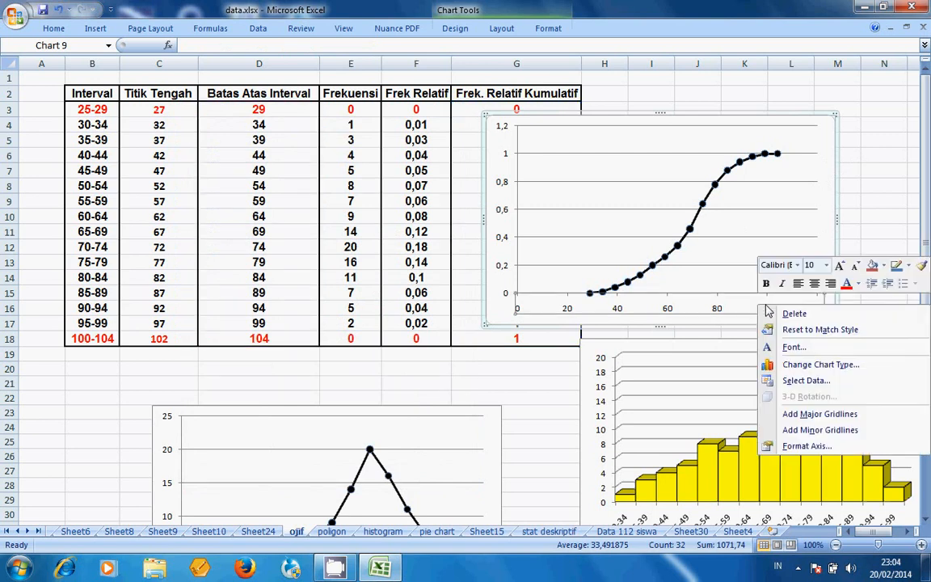
pyautogui.click(804, 446)
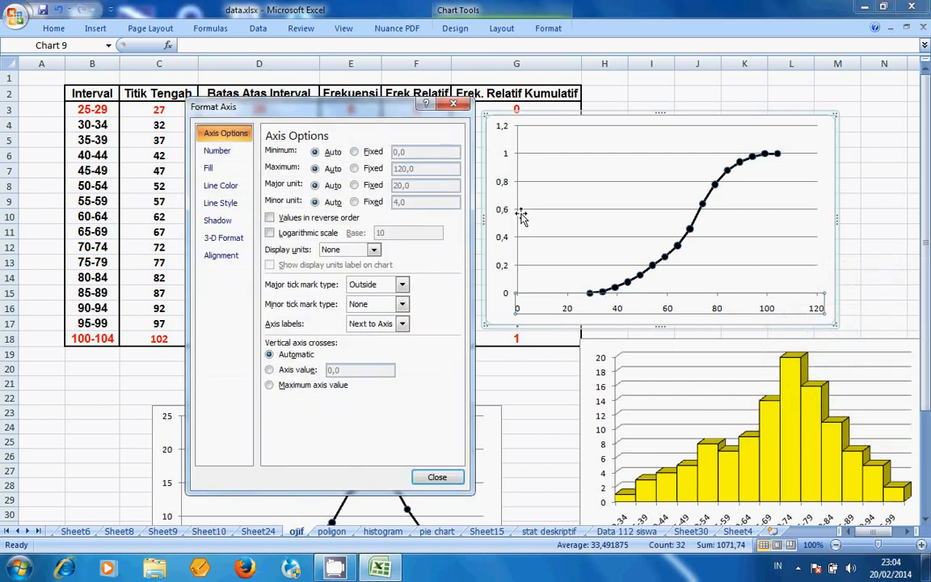
pyautogui.moveTo(360, 110); pyautogui.dragTo(292, 128)
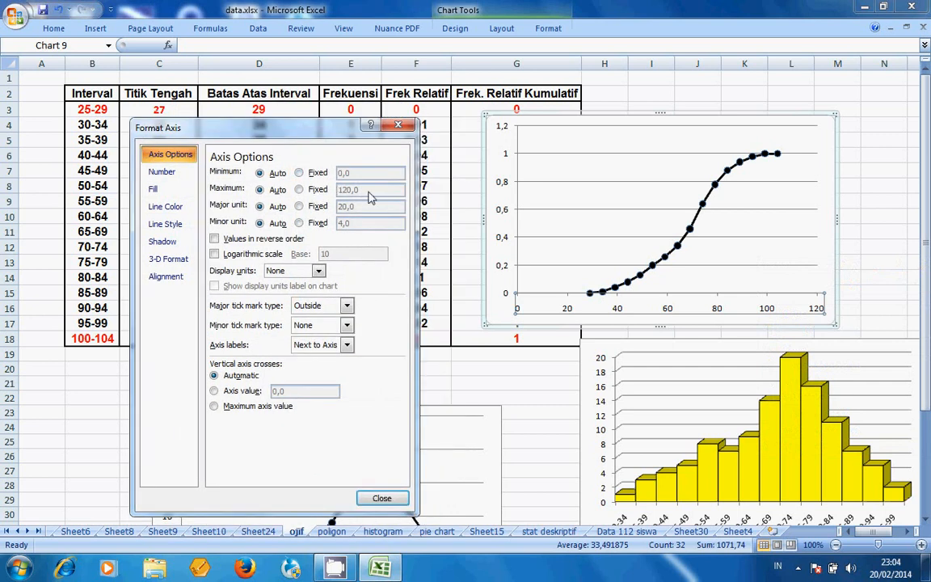
pyautogui.moveTo(334, 129); pyautogui.dragTo(339, 213)
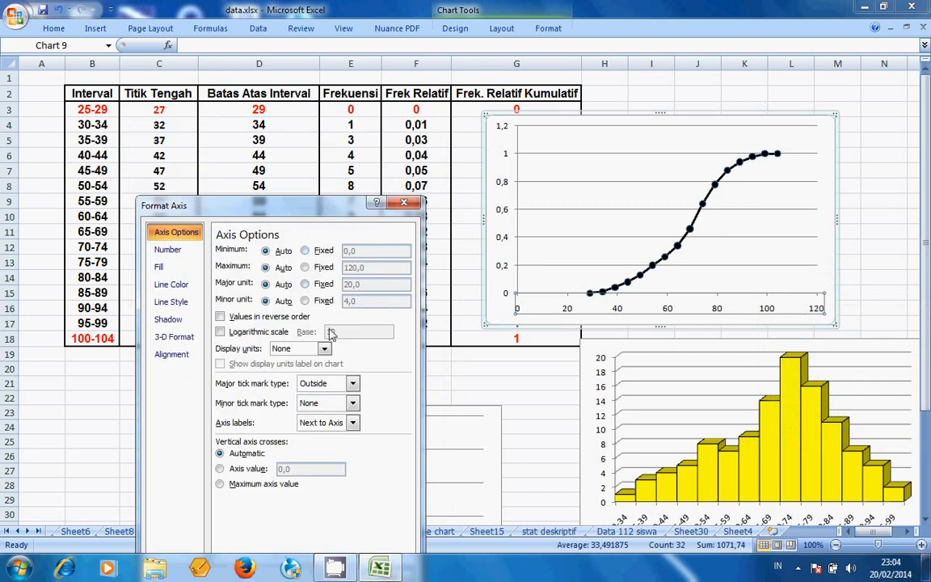
pyautogui.click(323, 251)
pyautogui.moveTo(376, 249); pyautogui.dragTo(347, 255)
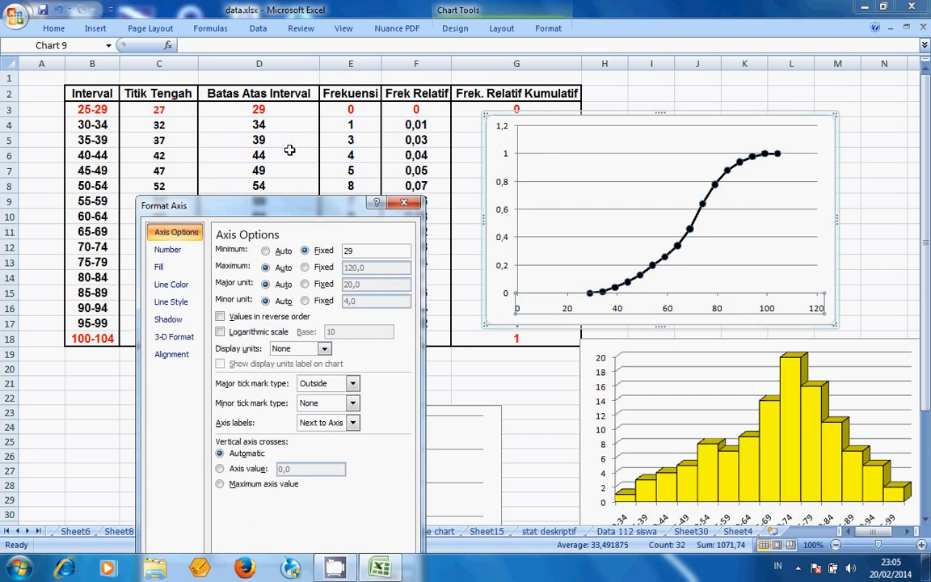
# - Fix the cumulative chart's horizontal axis maximum at 104
pyautogui.moveTo(315, 205); pyautogui.dragTo(463, 84)
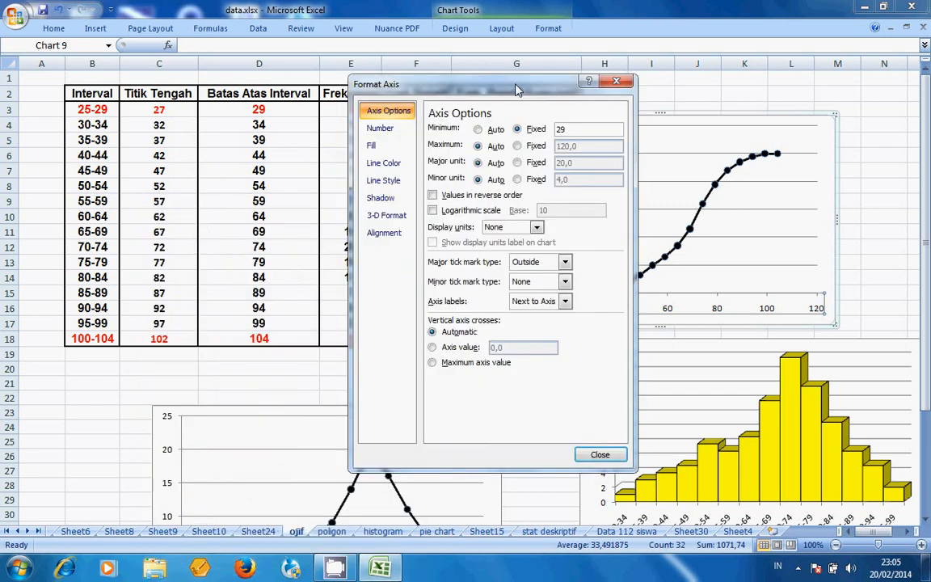
pyautogui.click(538, 146)
pyautogui.click(586, 146)
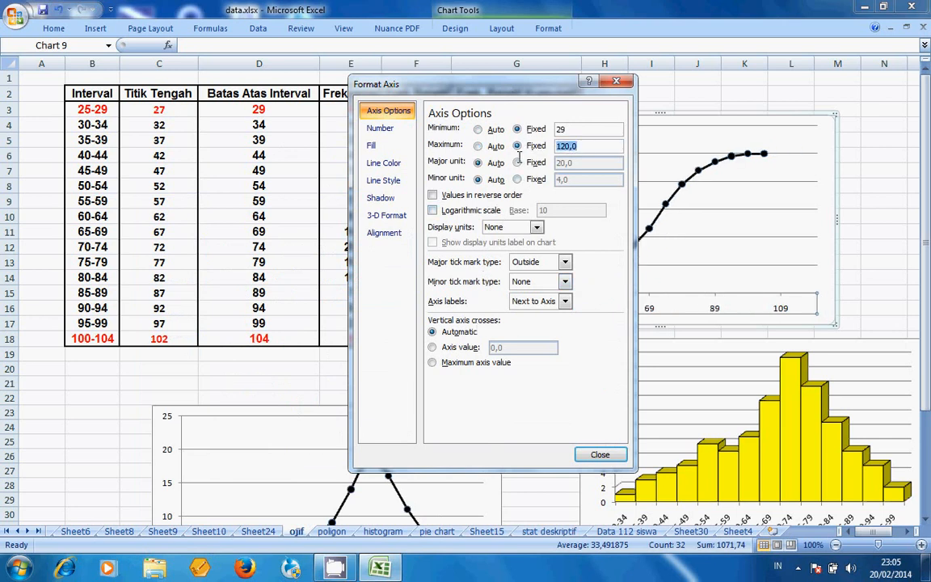
pyautogui.write('104')
# - Fix the cumulative chart's horizontal axis major unit at 5 and close the axis formatting
pyautogui.click(518, 163)
pyautogui.doubleClick(569, 162)
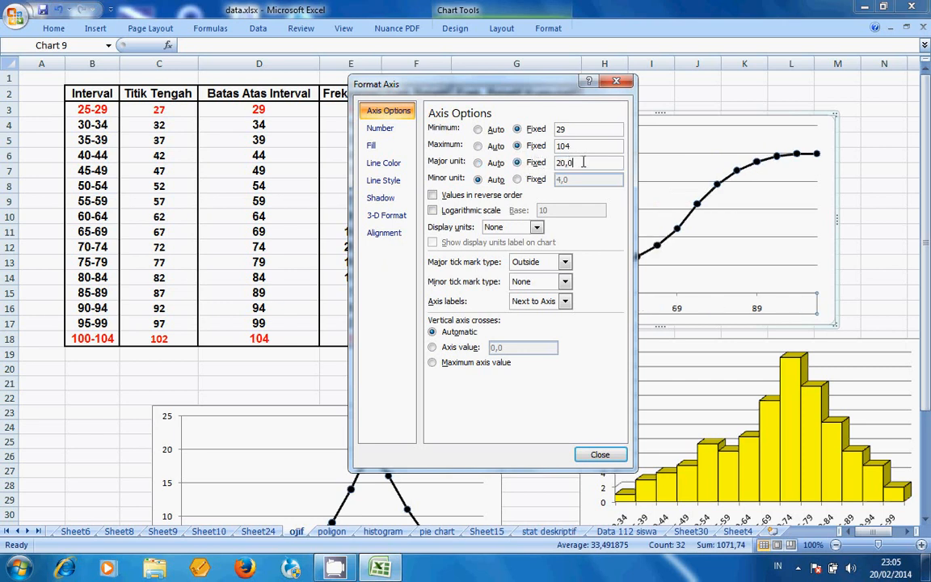
pyautogui.write('5')
pyautogui.click(600, 455)
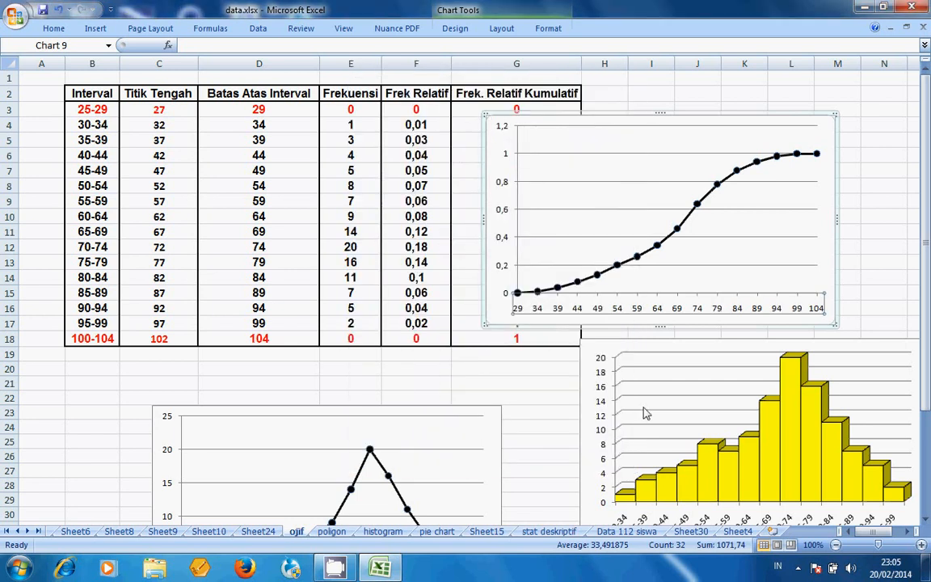
# - Move the cumulative frequency chart over columns D to H, starting around row 7 above the other two charts
pyautogui.moveTo(703, 113); pyautogui.dragTo(497, 170)
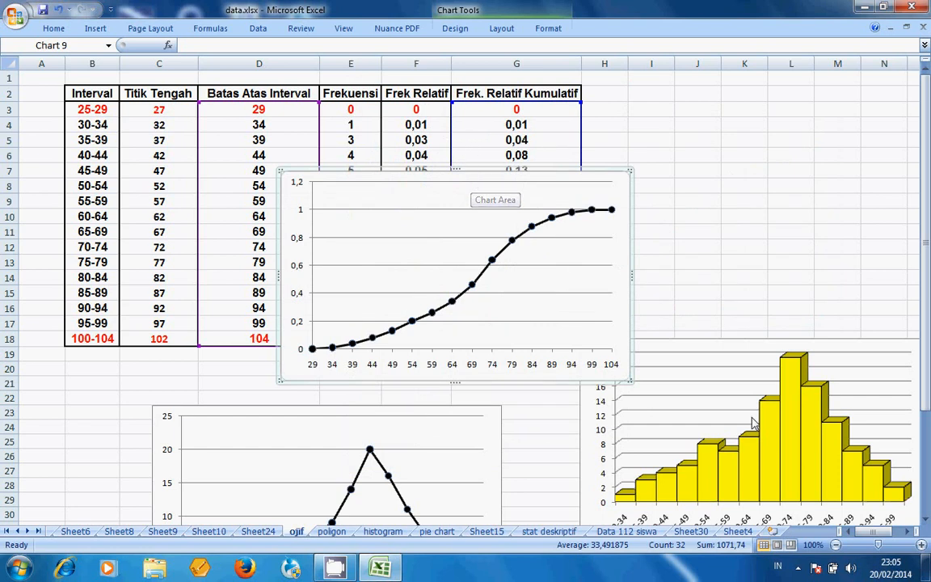
pyautogui.click(797, 569)
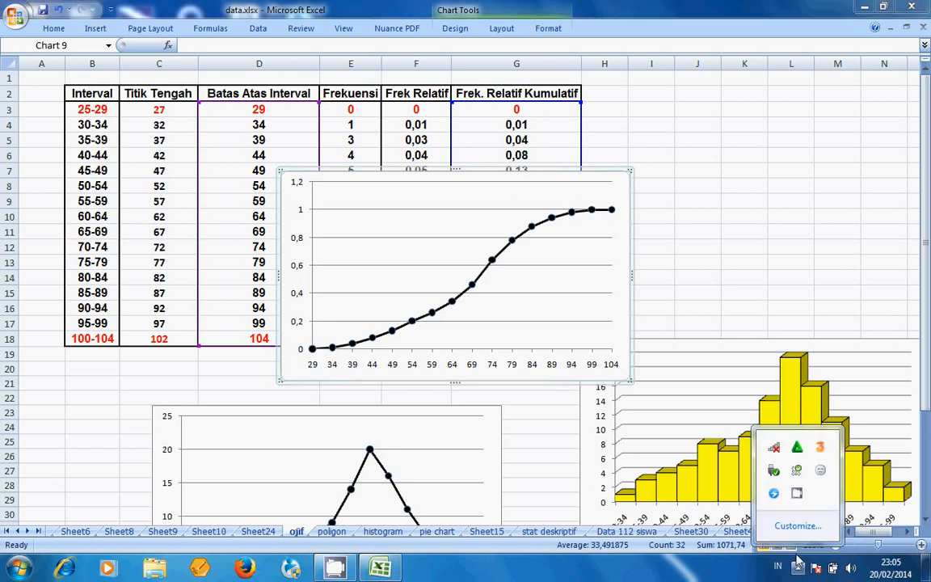